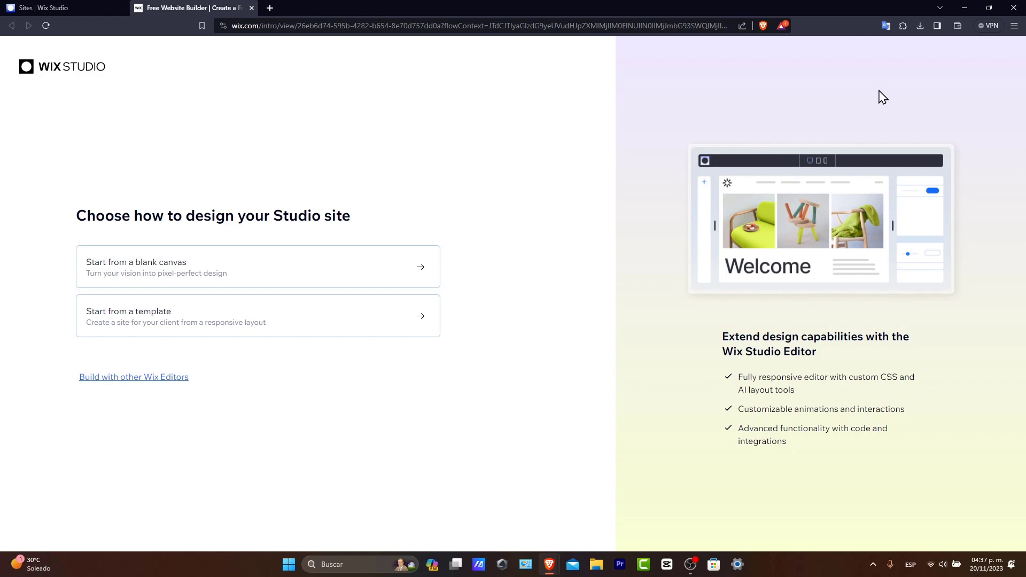
Start the new site from a template and browse the All Responsive Templates gallery
left_click(353, 332)
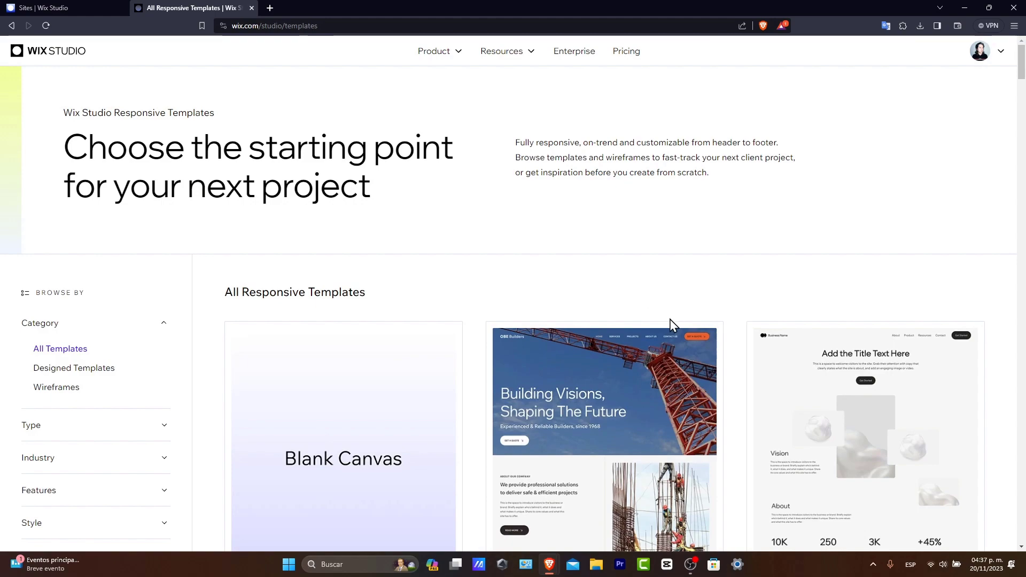
scroll(679, 318, "down", 10)
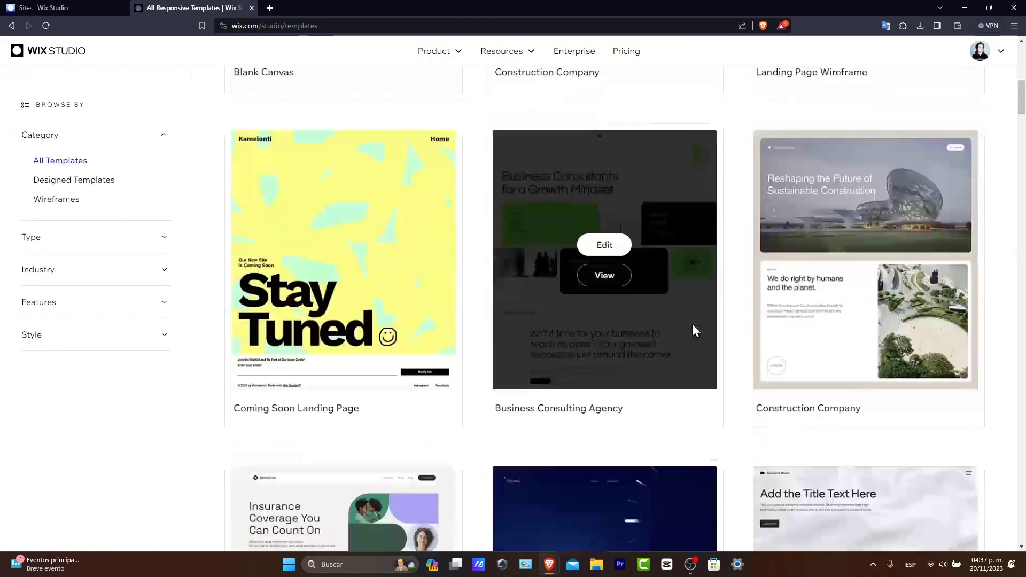
scroll(748, 451, "up", 10)
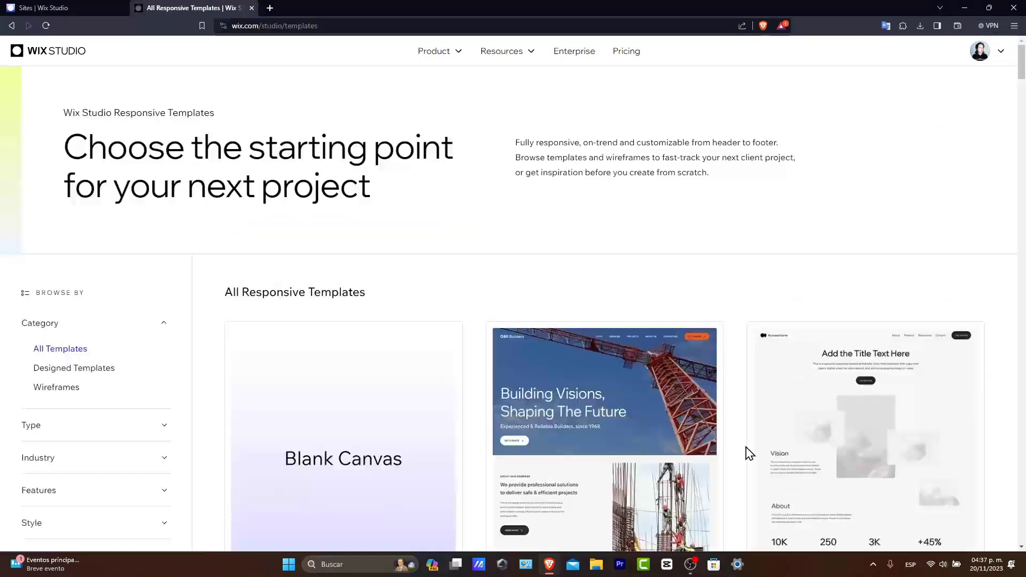
scroll(748, 453, "down", 3)
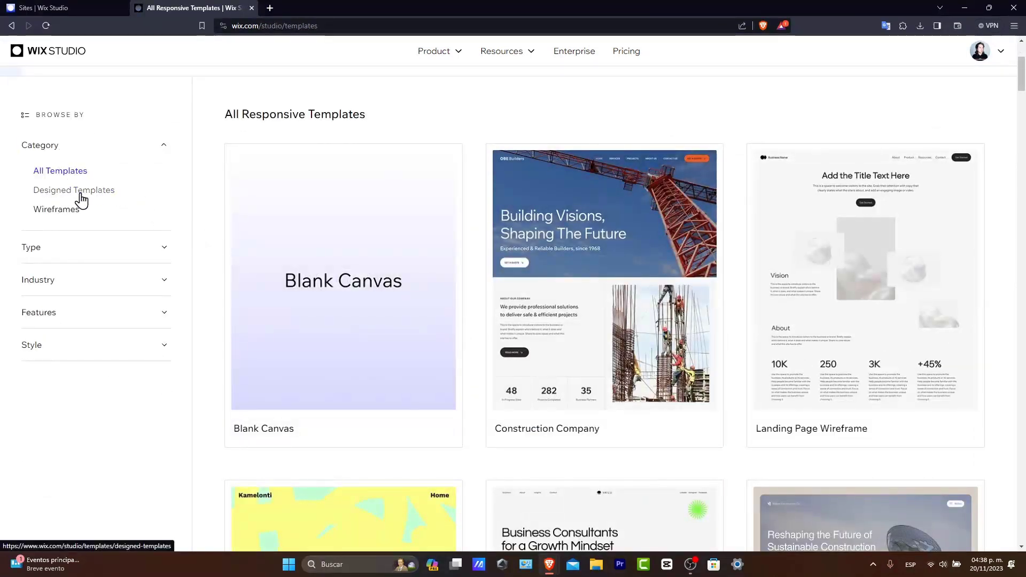
Filter templates to Ecommerce type and Technology industry, then scroll down to the crypto template
left_click(74, 247)
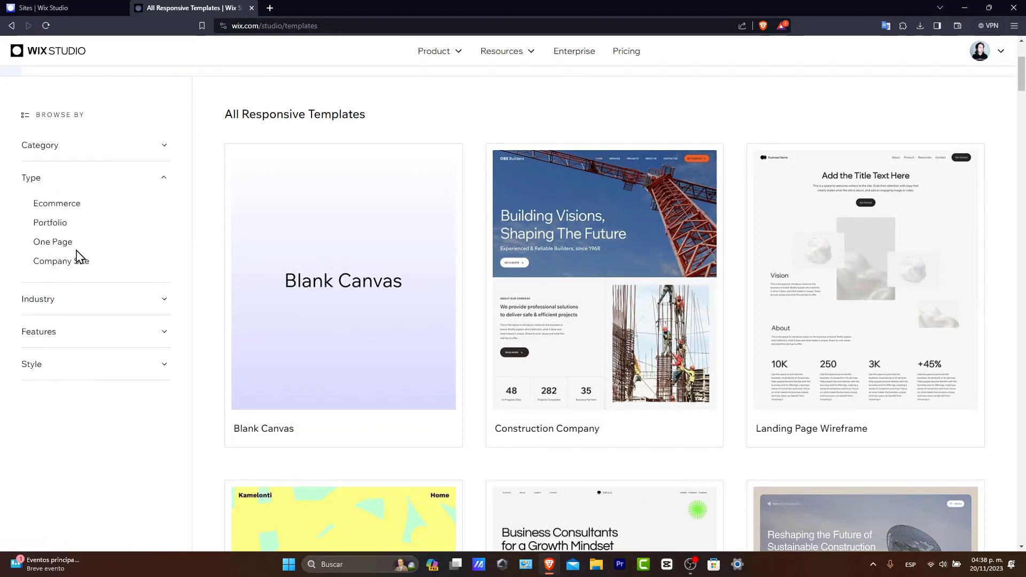
left_click(73, 206)
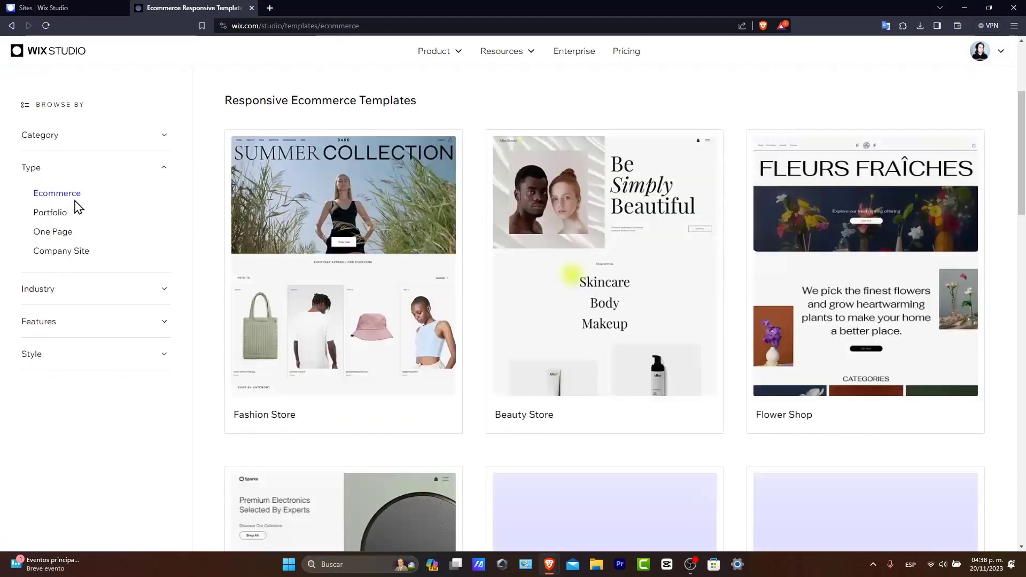
left_click(75, 289)
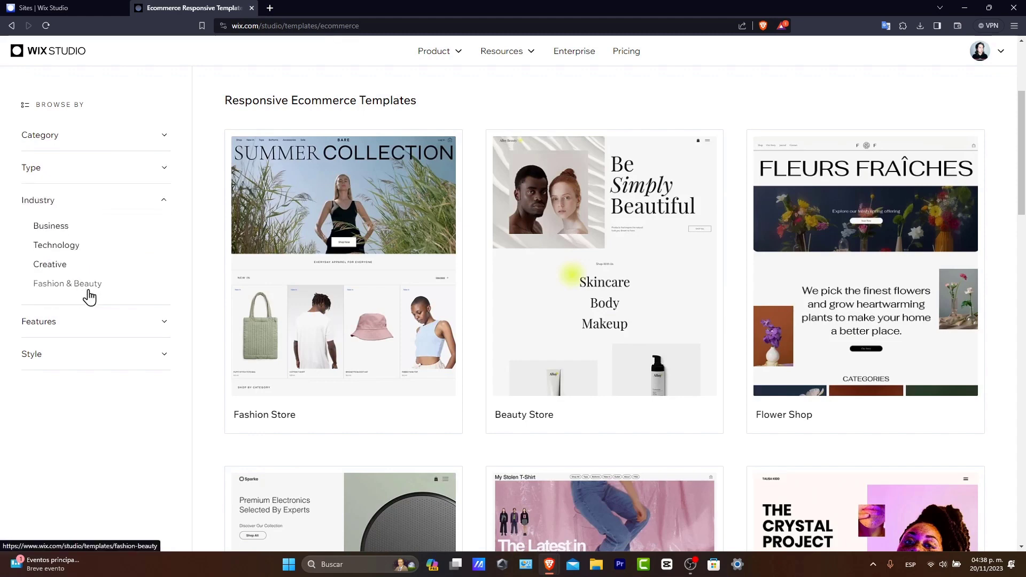
left_click(70, 247)
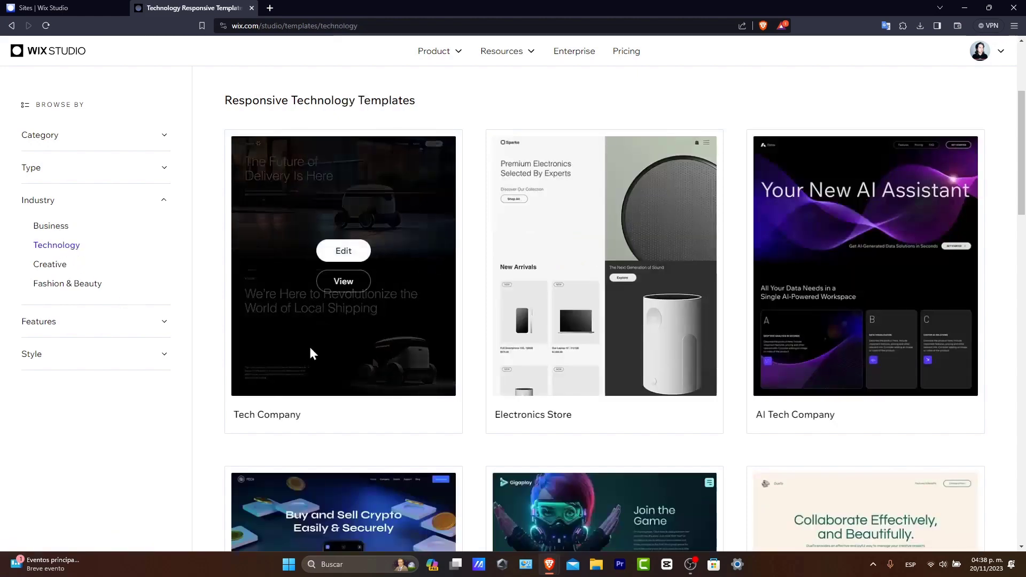
left_click(88, 214)
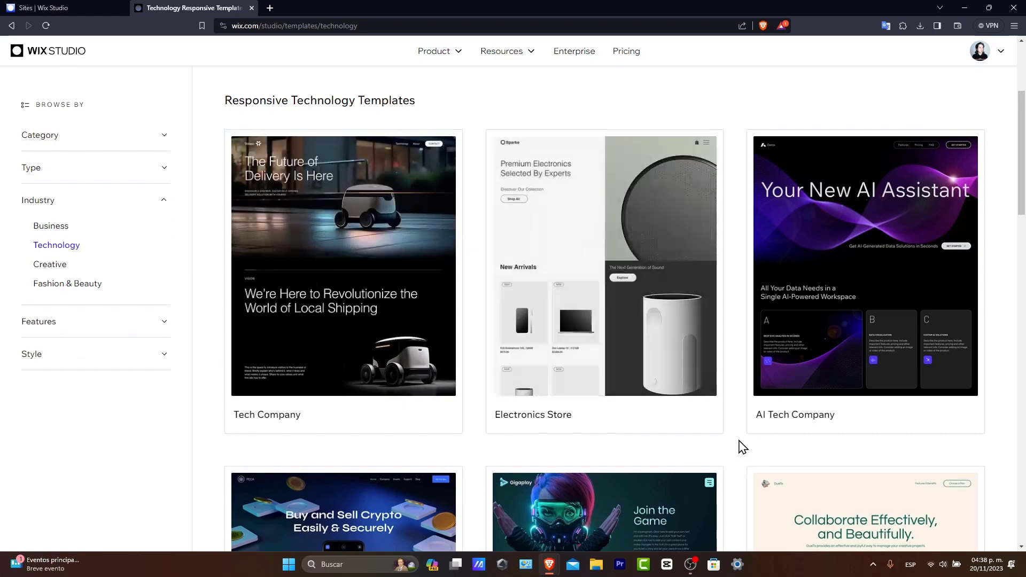
scroll(760, 474, "down", 3)
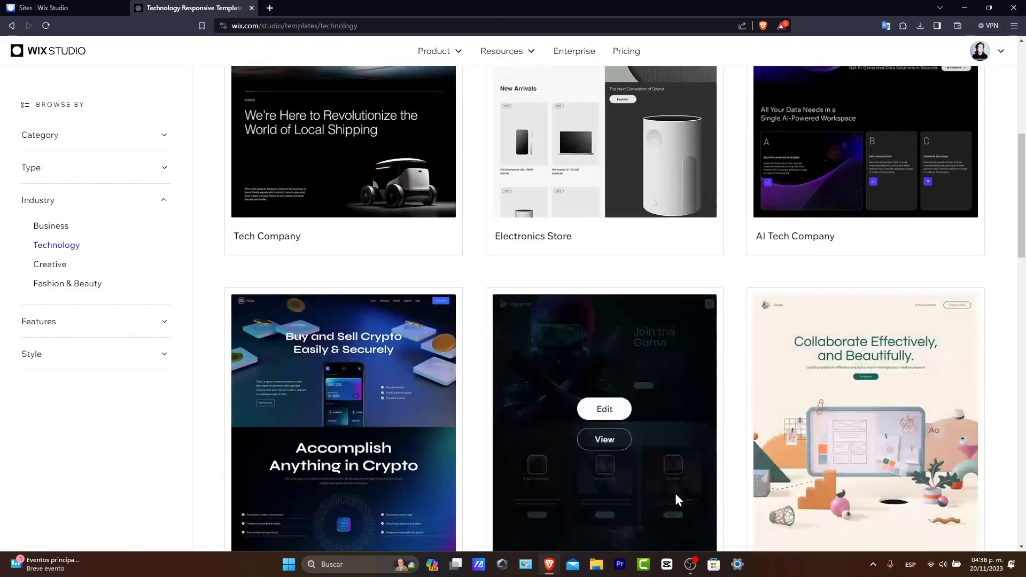
scroll(675, 500, "down", 3)
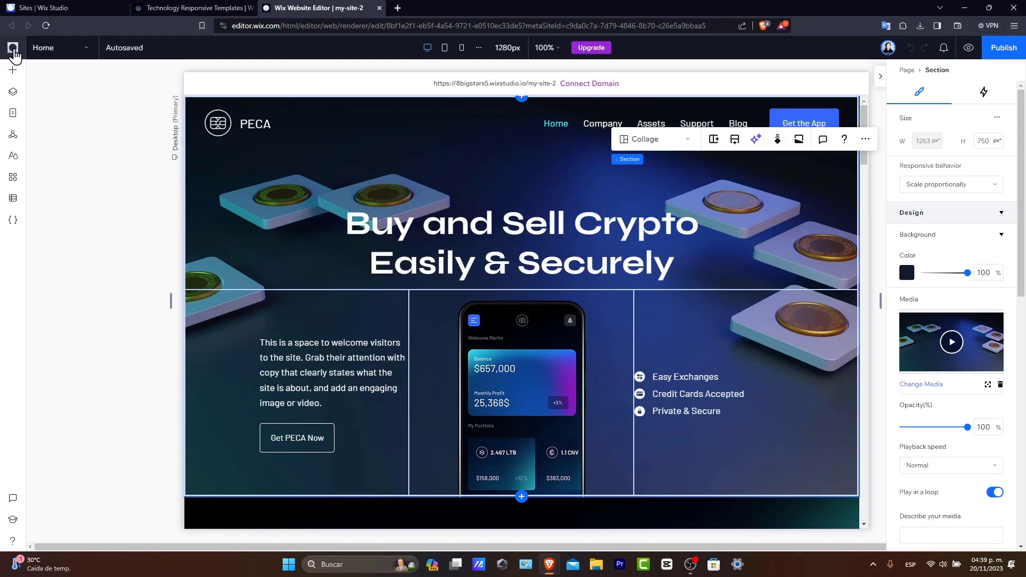
Check the template's page list and site menu, then open the site's app manager
left_click(47, 50)
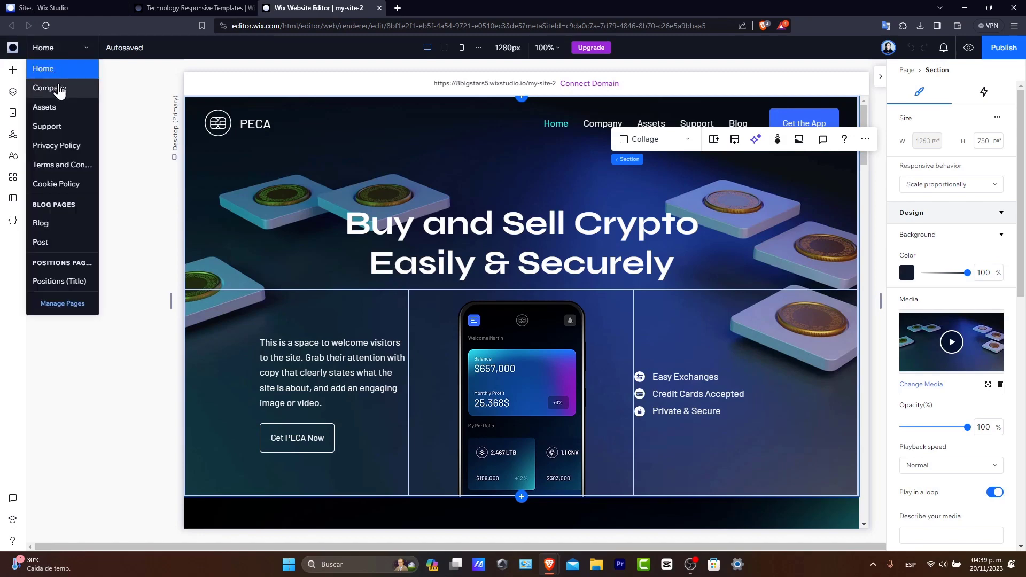
left_click(13, 48)
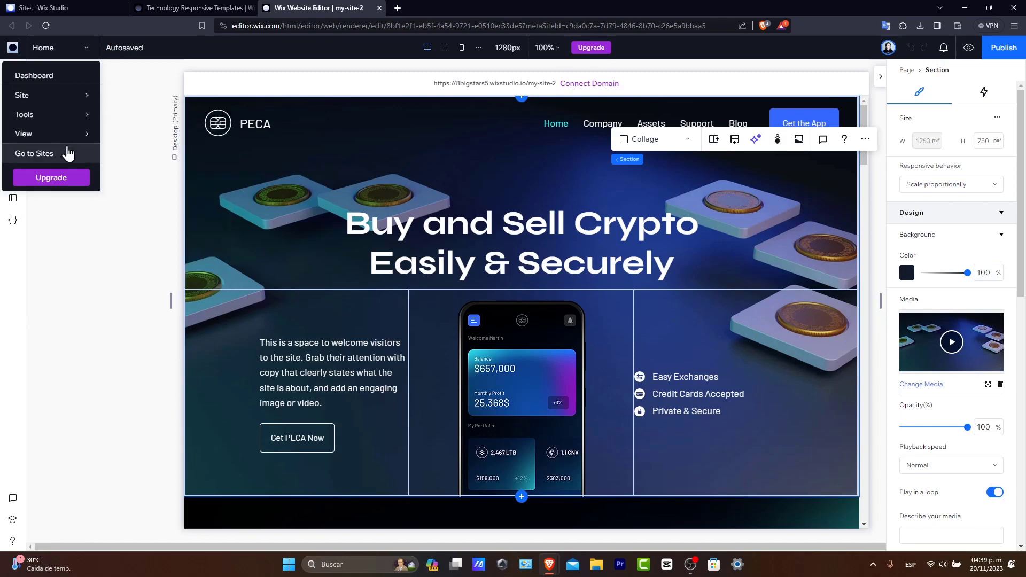
mouse_move(74, 120)
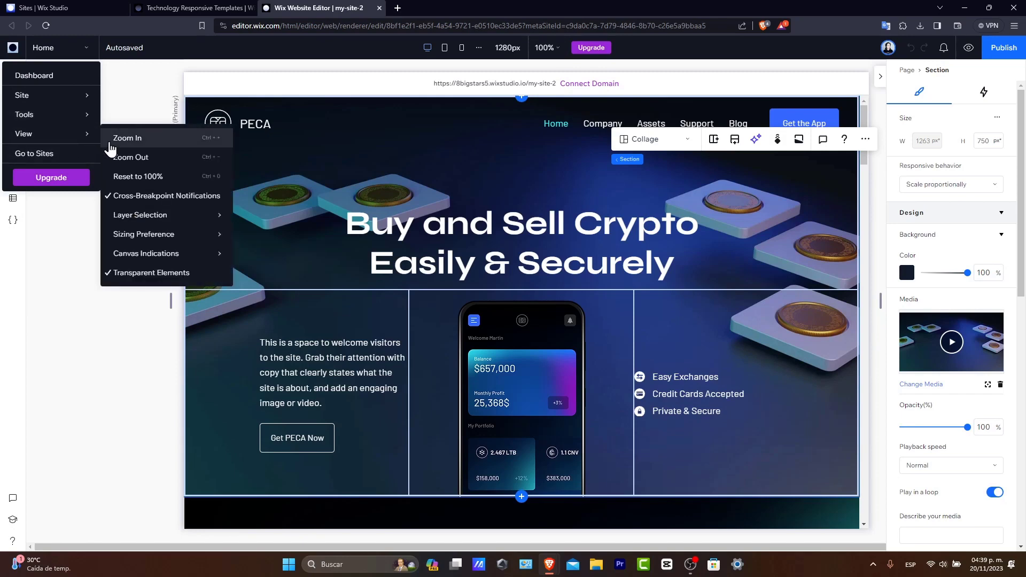
left_click(40, 333)
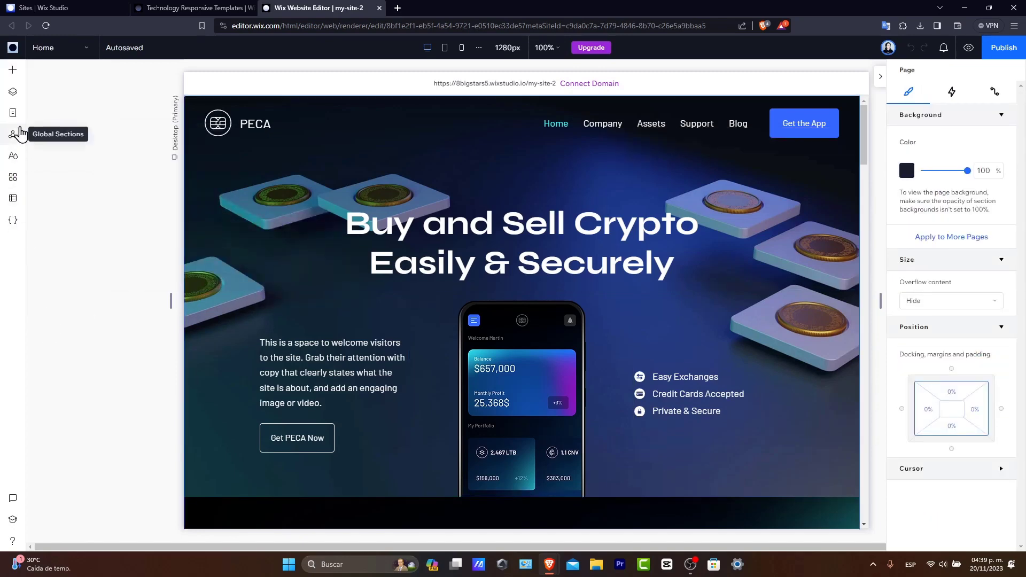
left_click(13, 180)
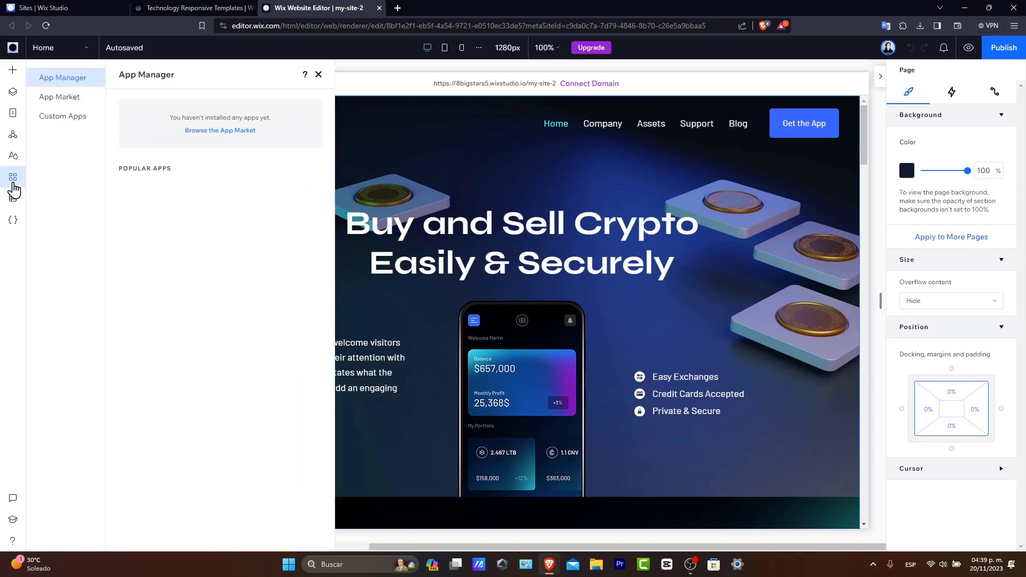
Find Wix Stores in the App Market's Stores category and add it to the site
left_click(59, 97)
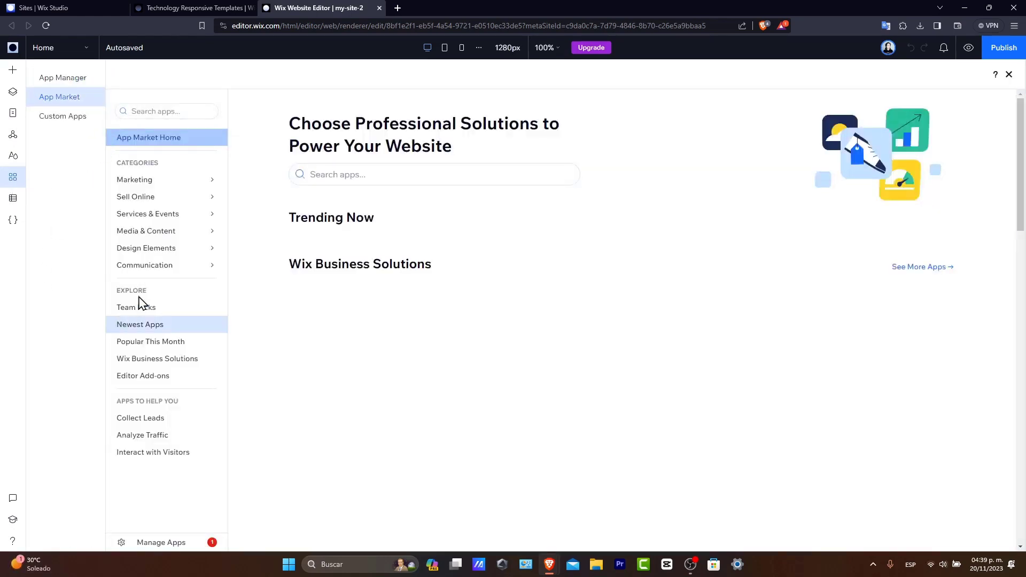
mouse_move(160, 204)
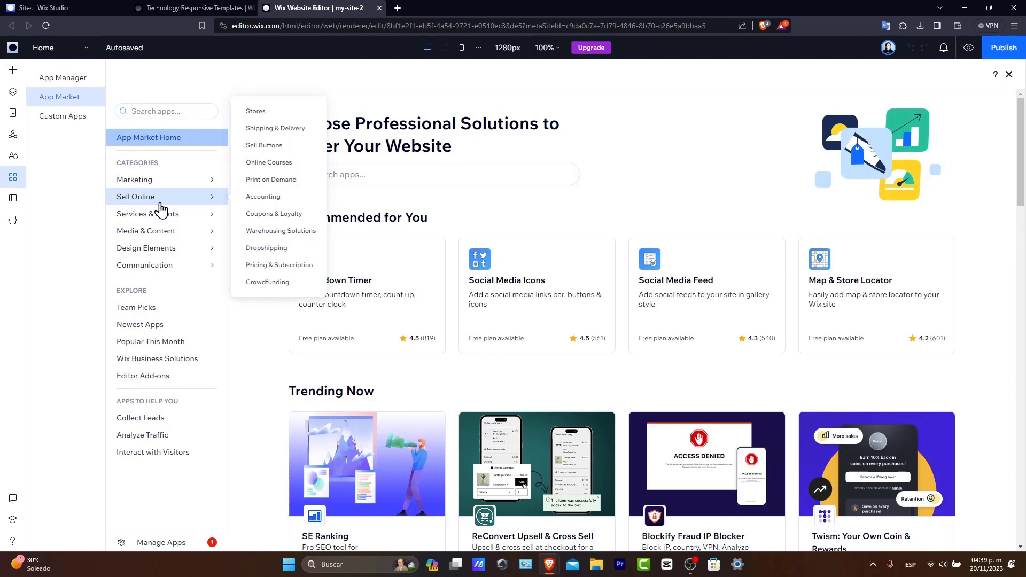
left_click(288, 114)
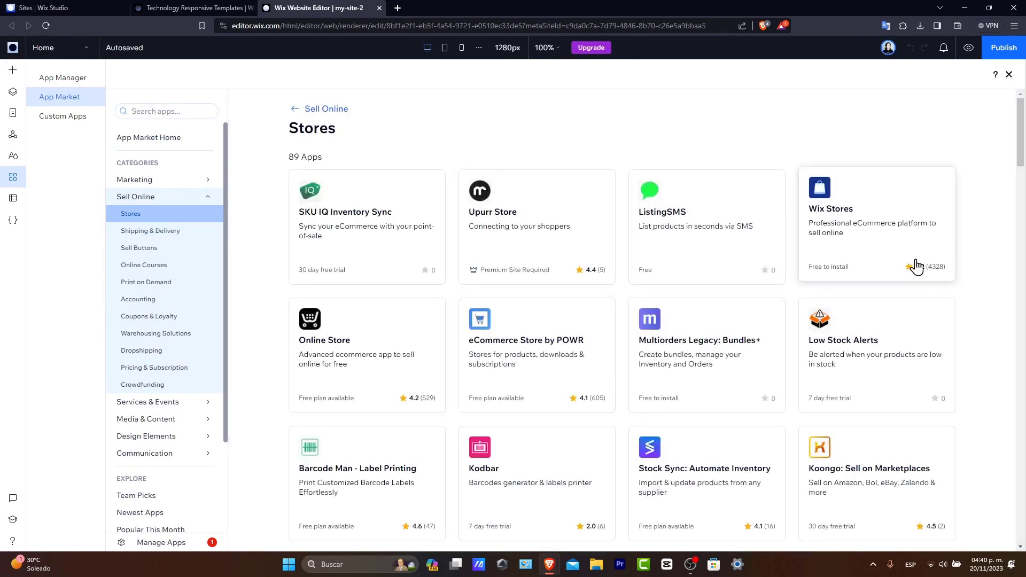
left_click(931, 249)
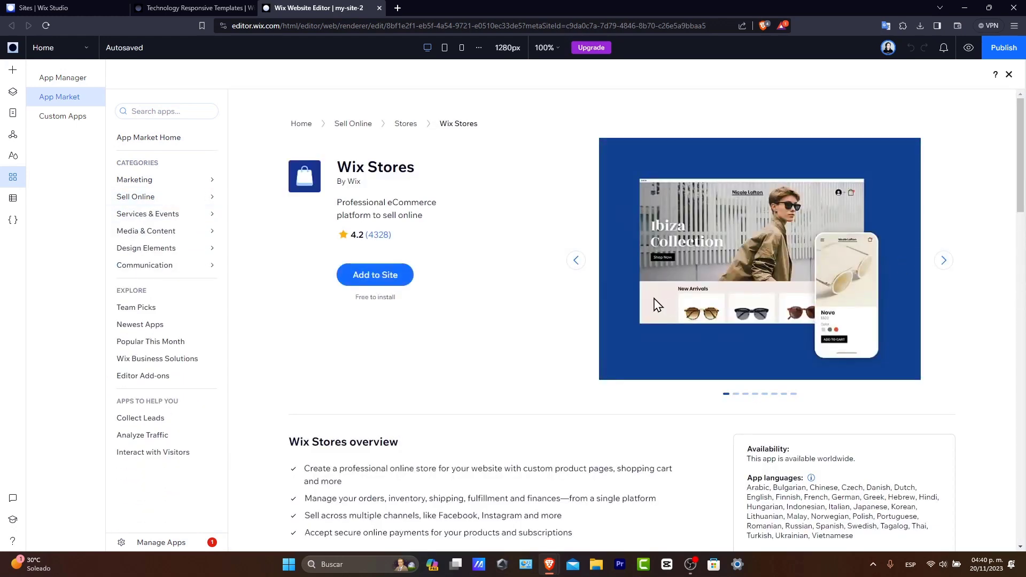
left_click(383, 274)
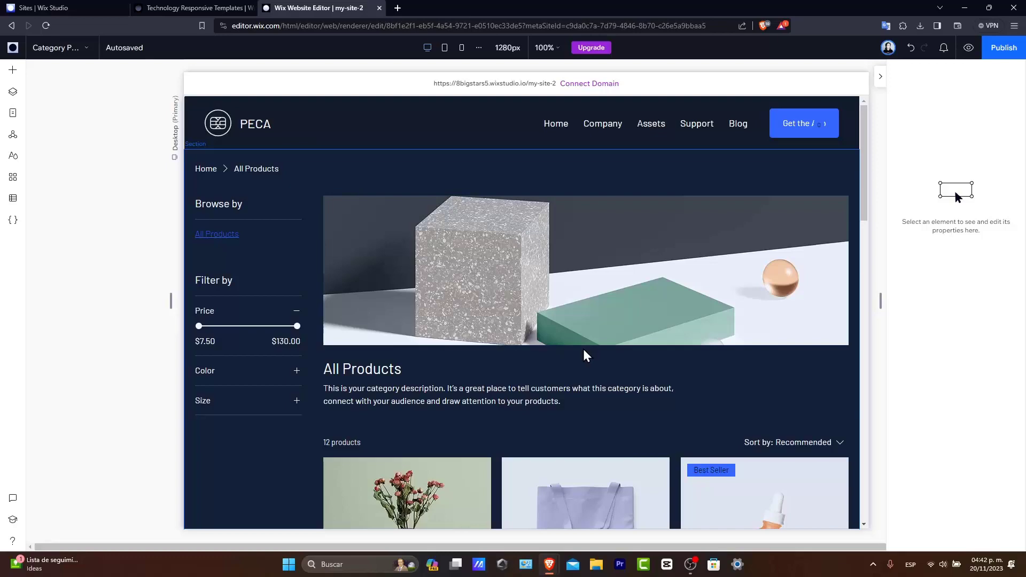
Select the store page section and its Category Page product listing in the editor
scroll(582, 348, "down", 3)
left_click(578, 345)
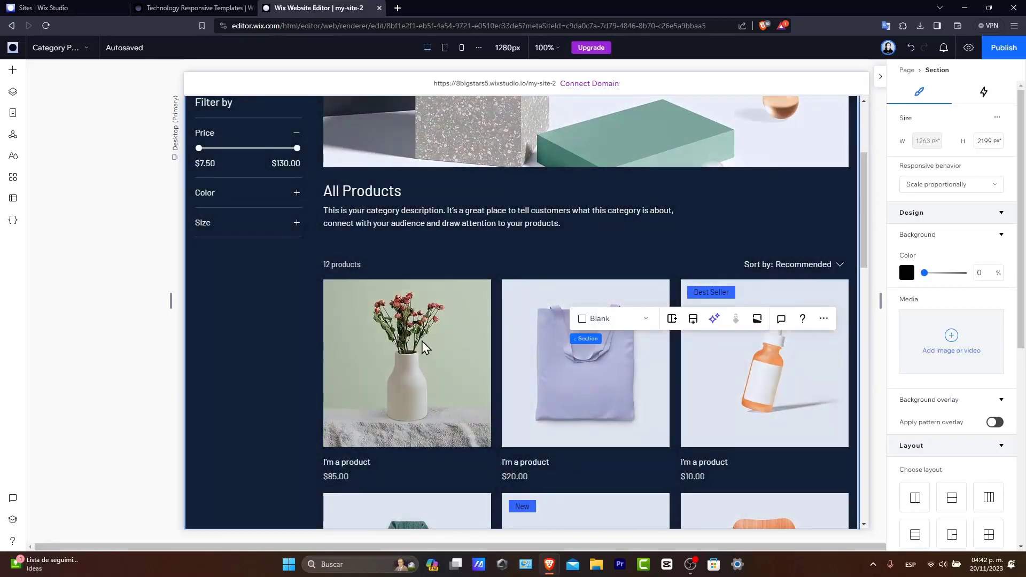
scroll(424, 346, "up", 3)
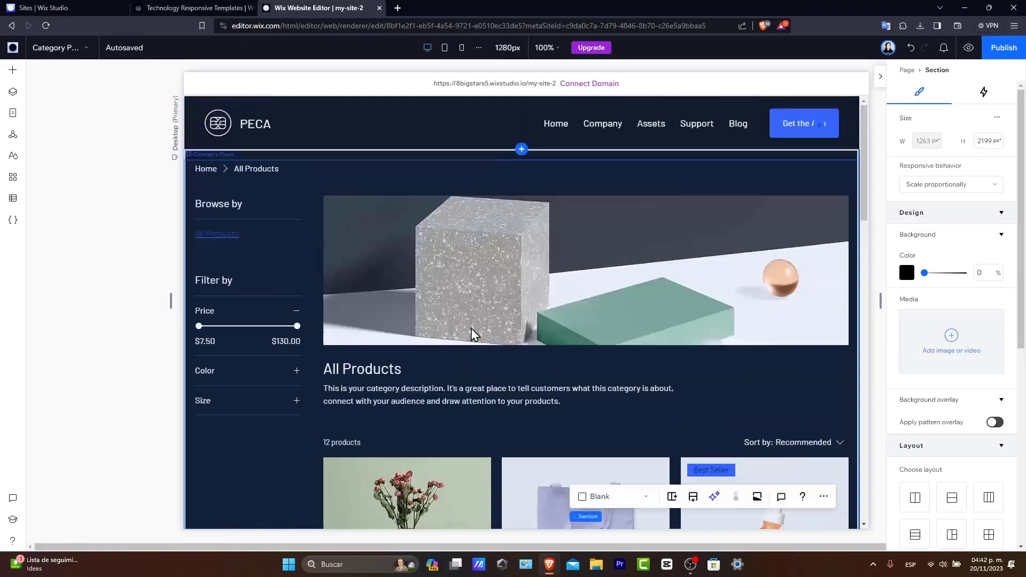
left_click(307, 218)
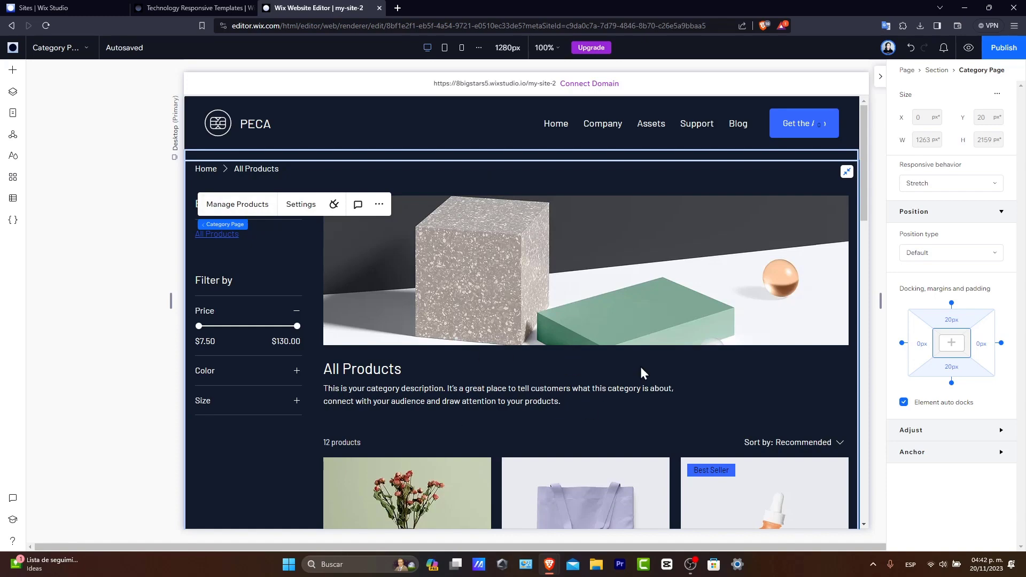
scroll(642, 366, "down", 15)
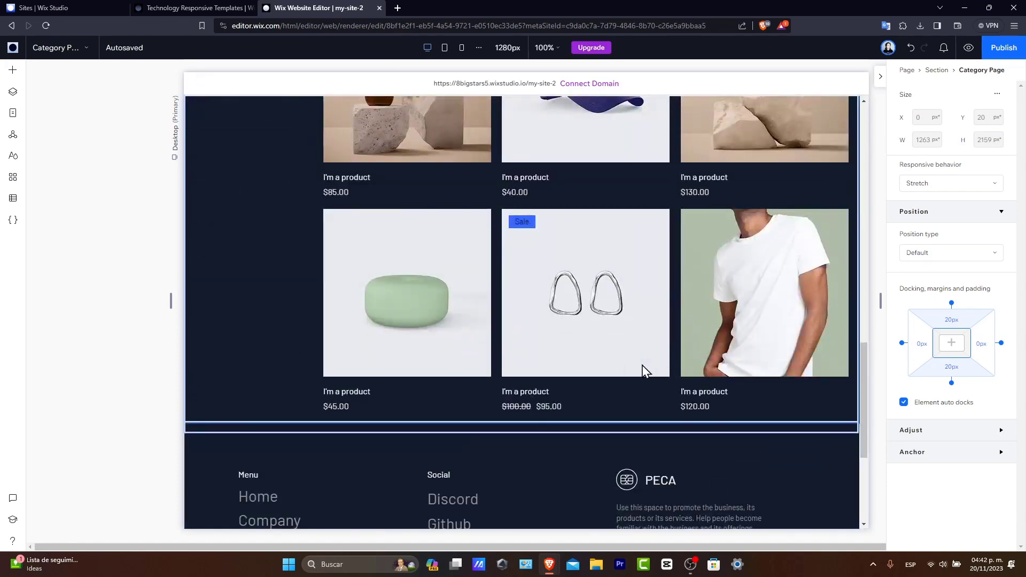
scroll(642, 365, "up", 15)
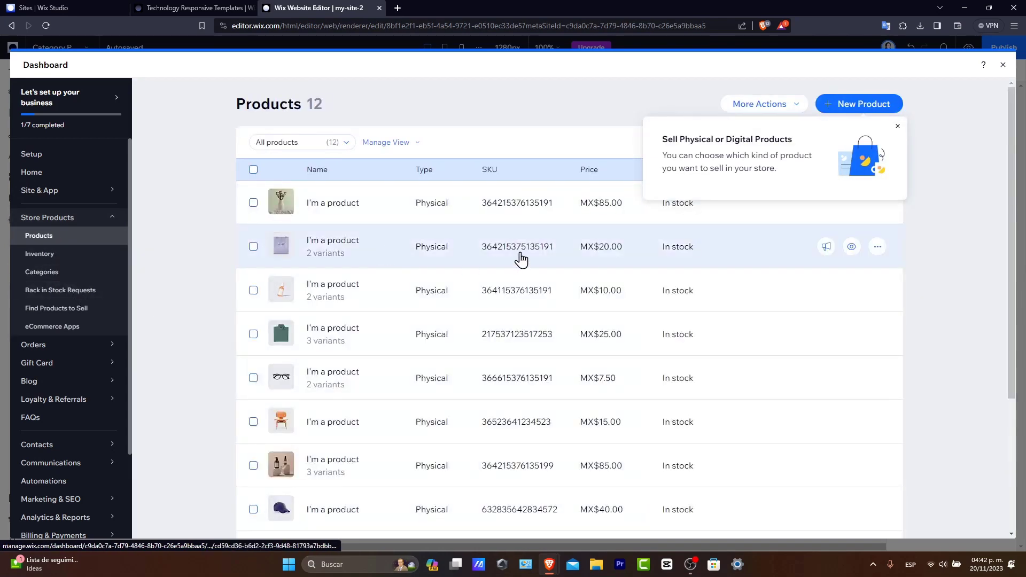
Dismiss the product-type tip and bulk-delete all 12 template products via More Actions
left_click(897, 126)
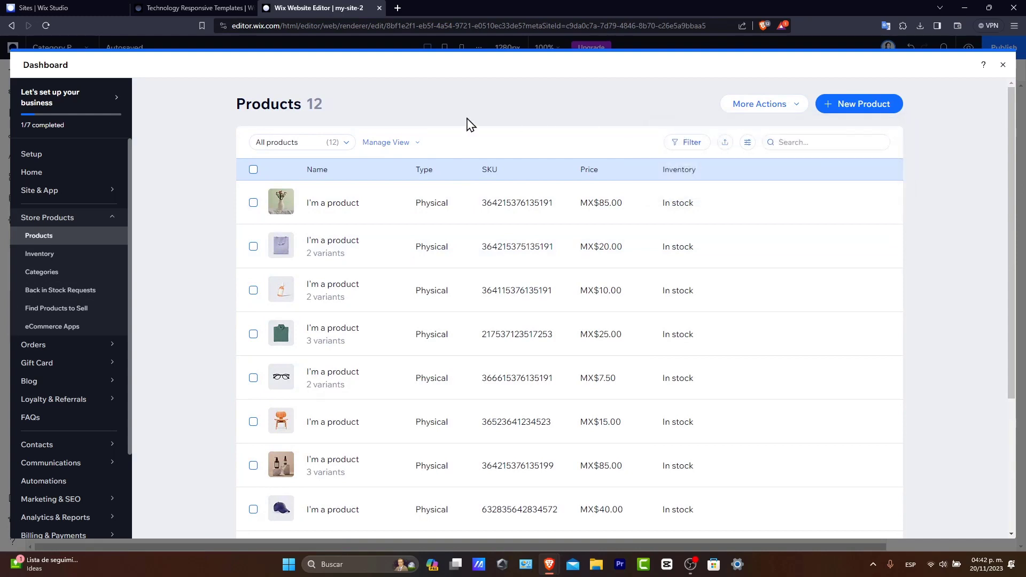
left_click(253, 170)
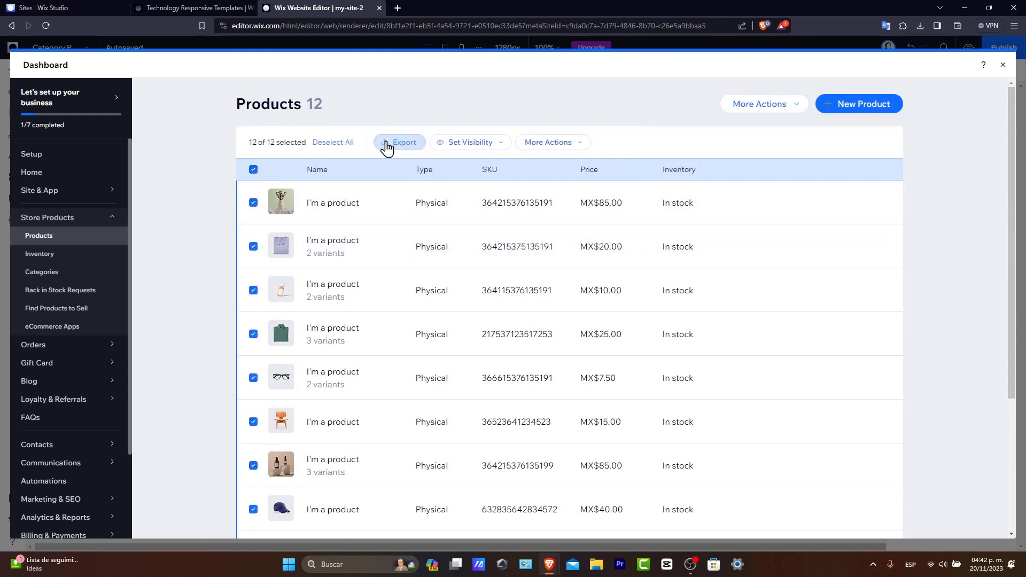
left_click(569, 145)
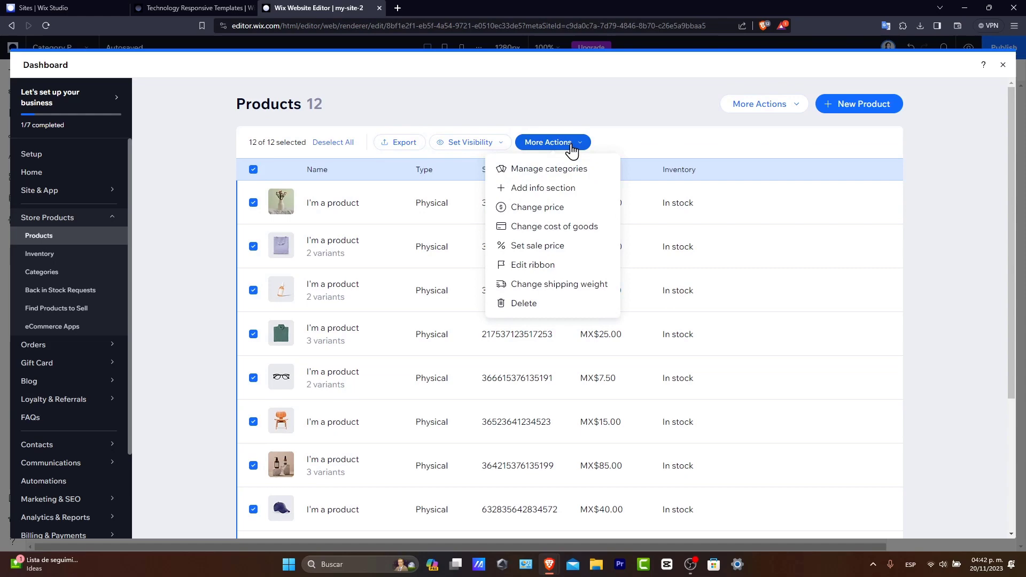
left_click(530, 303)
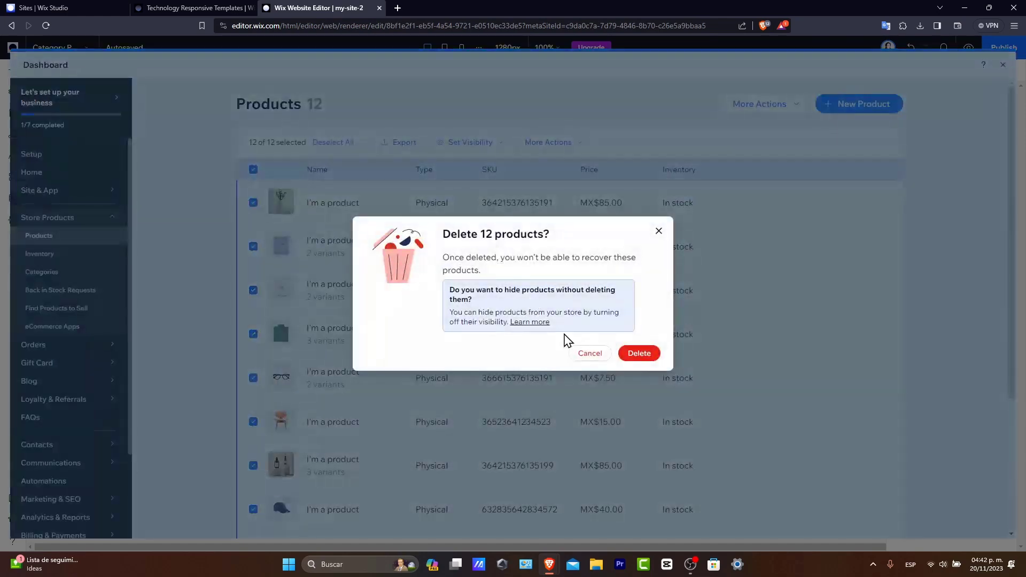
left_click(638, 352)
left_click(588, 292)
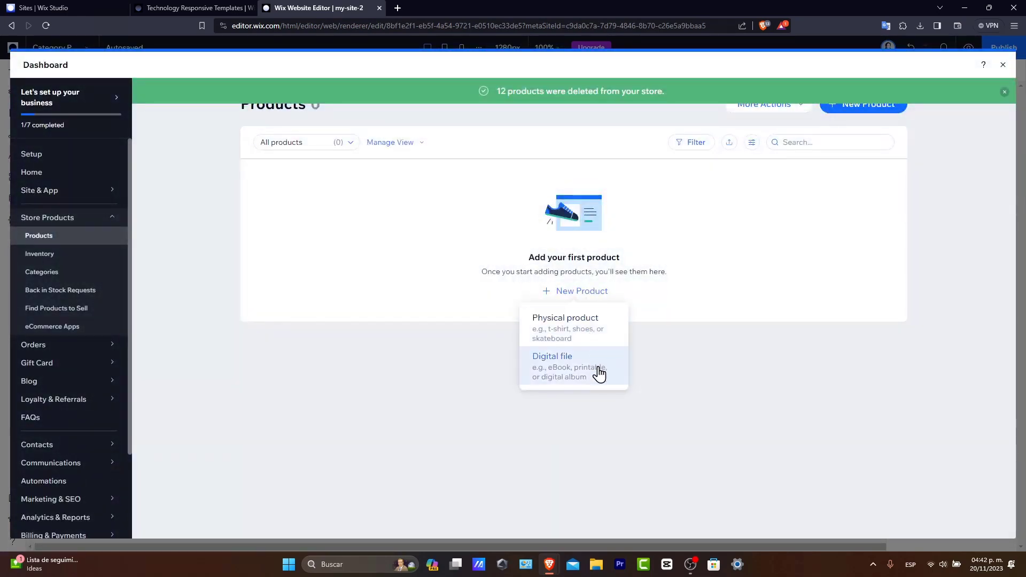
Create a new physical product and scroll its editor from images down to Subscriptions
left_click(586, 326)
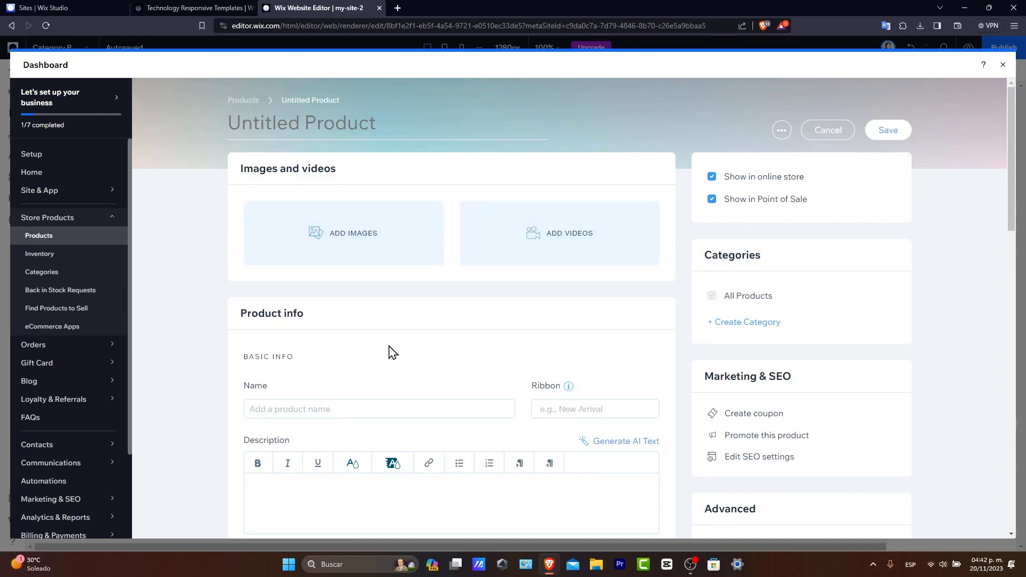
scroll(393, 353, "down", 3)
scroll(392, 355, "down", 3)
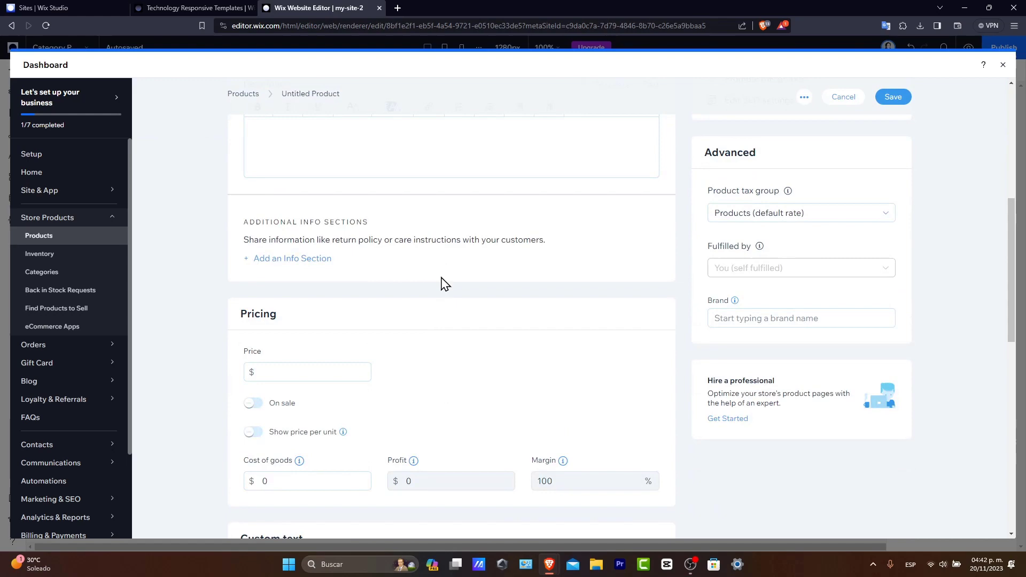
scroll(395, 406, "down", 3)
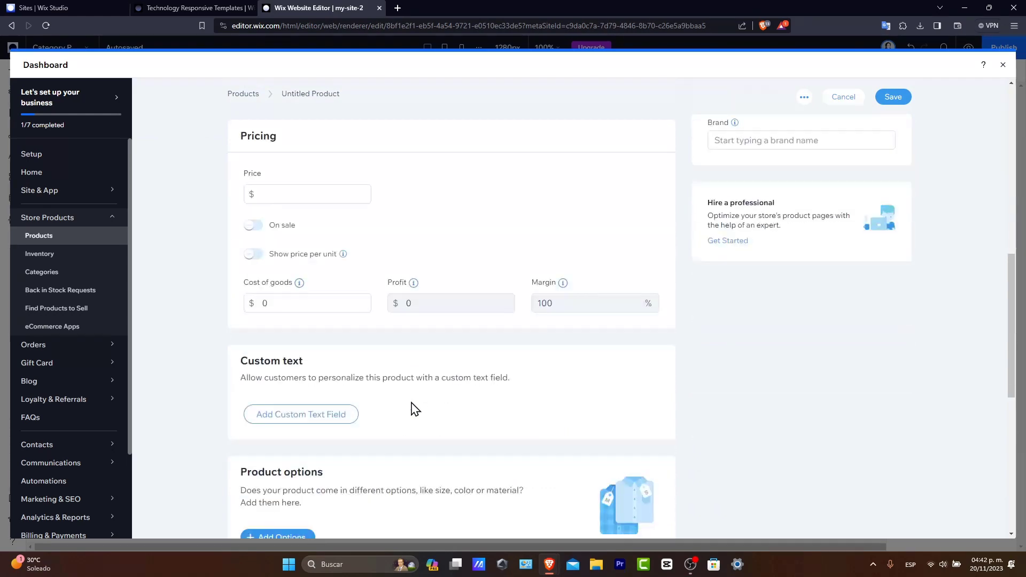
scroll(442, 409, "down", 3)
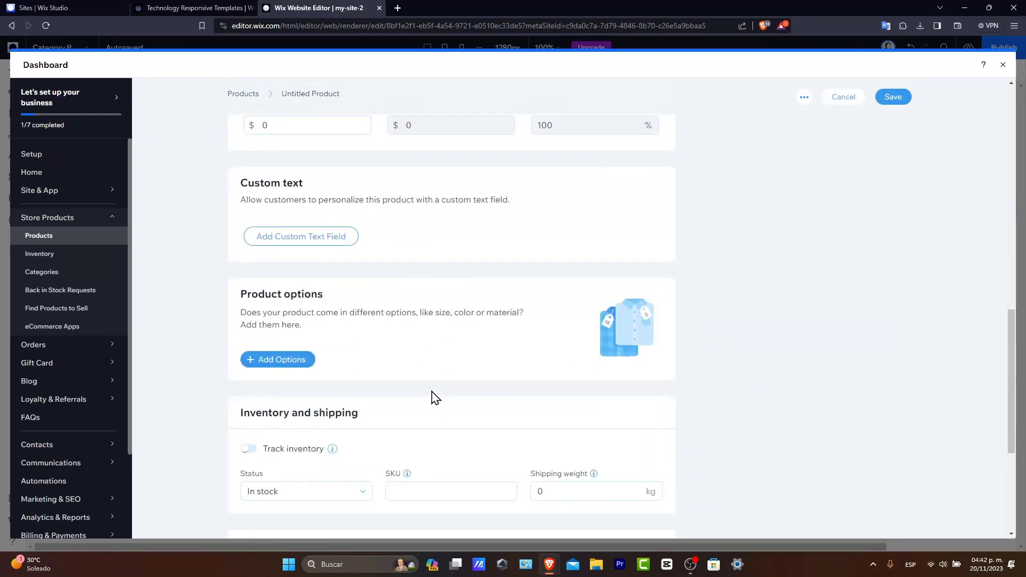
scroll(435, 397, "down", 3)
scroll(433, 398, "down", 2)
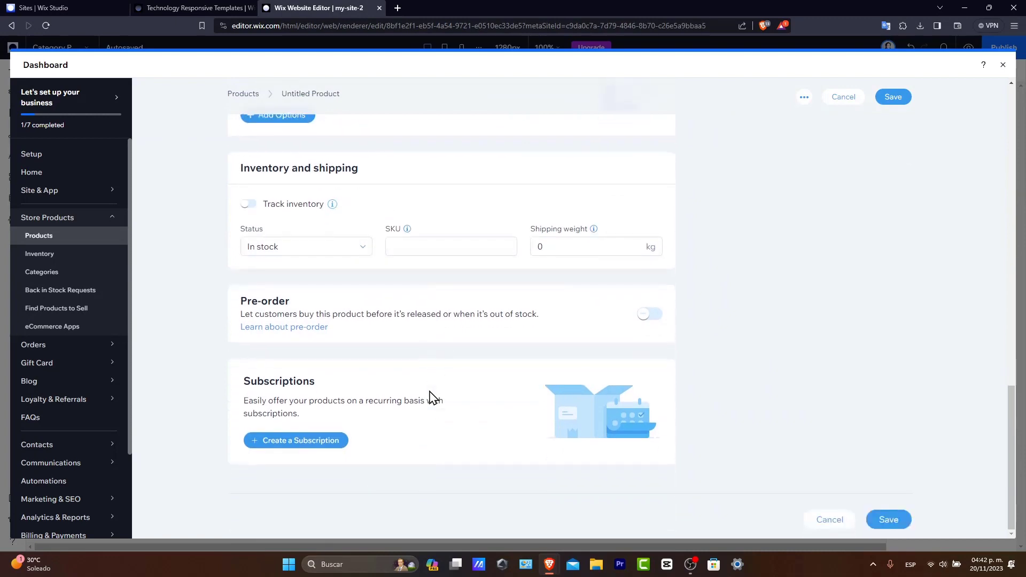
scroll(433, 398, "up", 15)
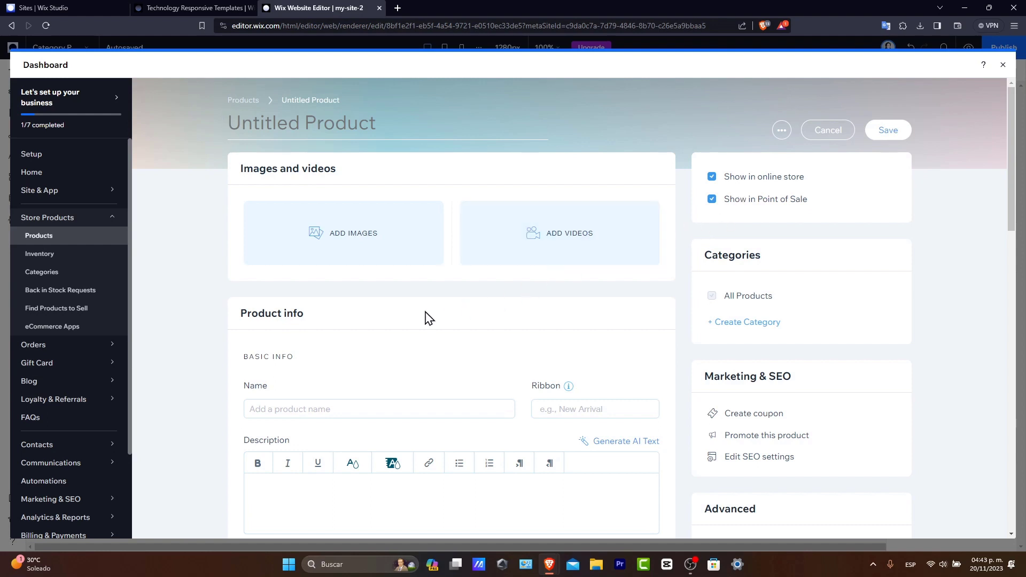
scroll(62, 419, "down", 2)
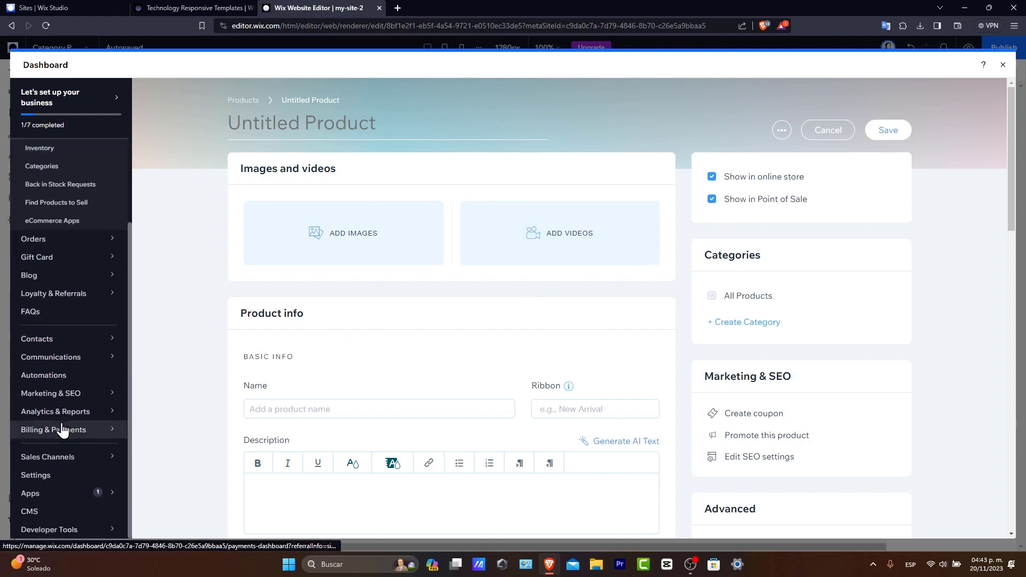
mouse_move(64, 434)
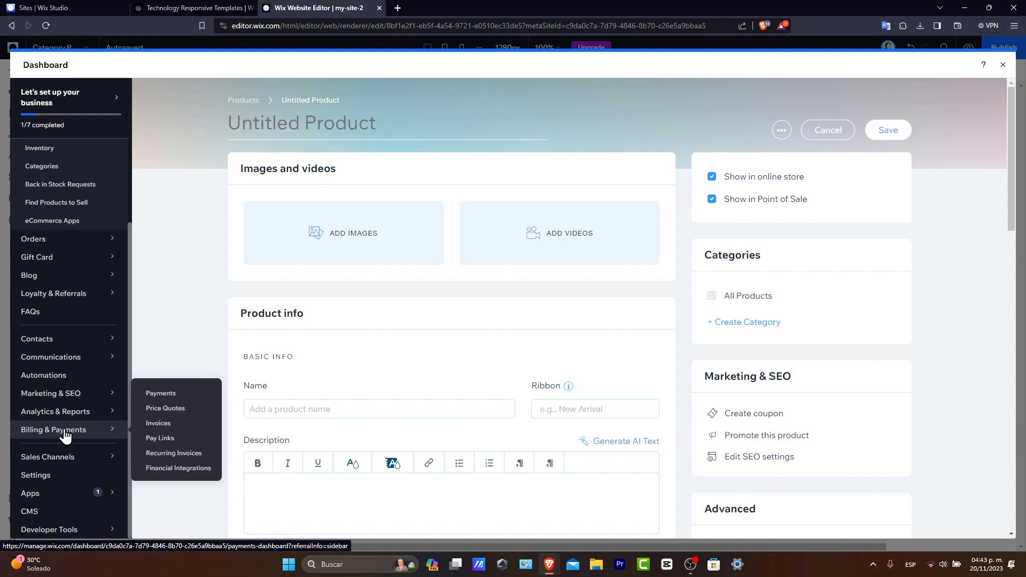
In Payments, confirm Mexico as the business location and open Stripe's Connect page
left_click(64, 434)
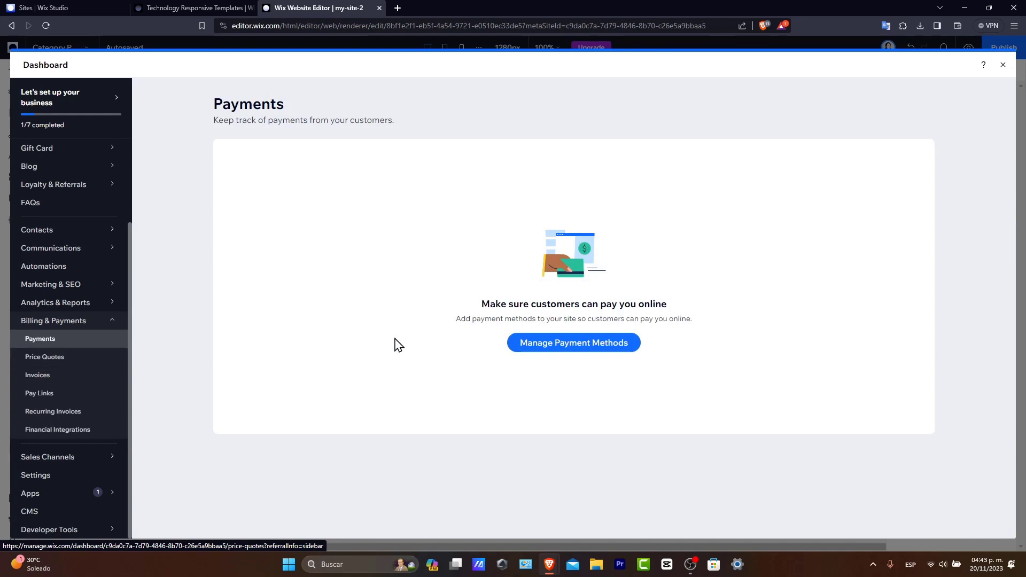
left_click(554, 347)
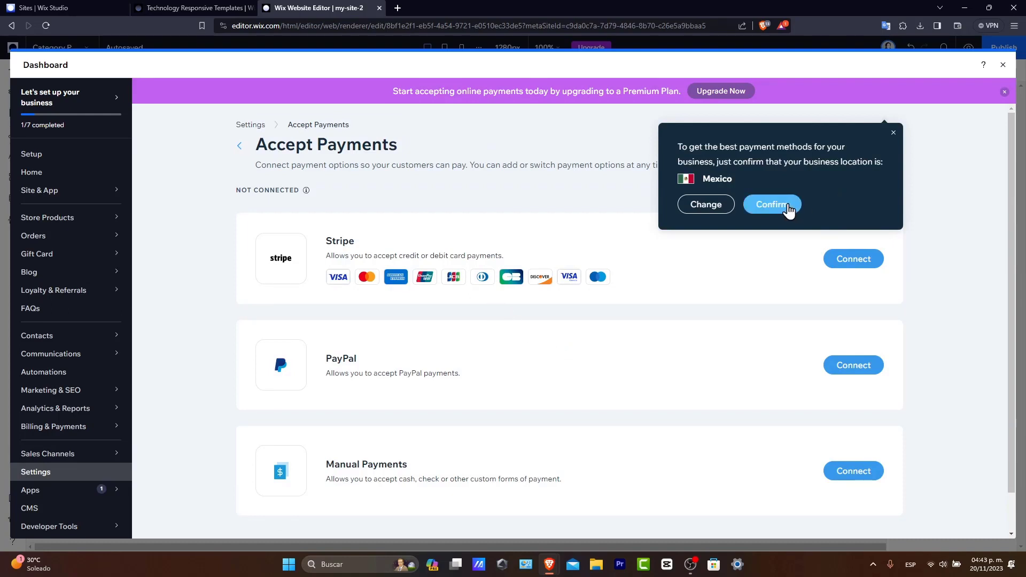
left_click(788, 209)
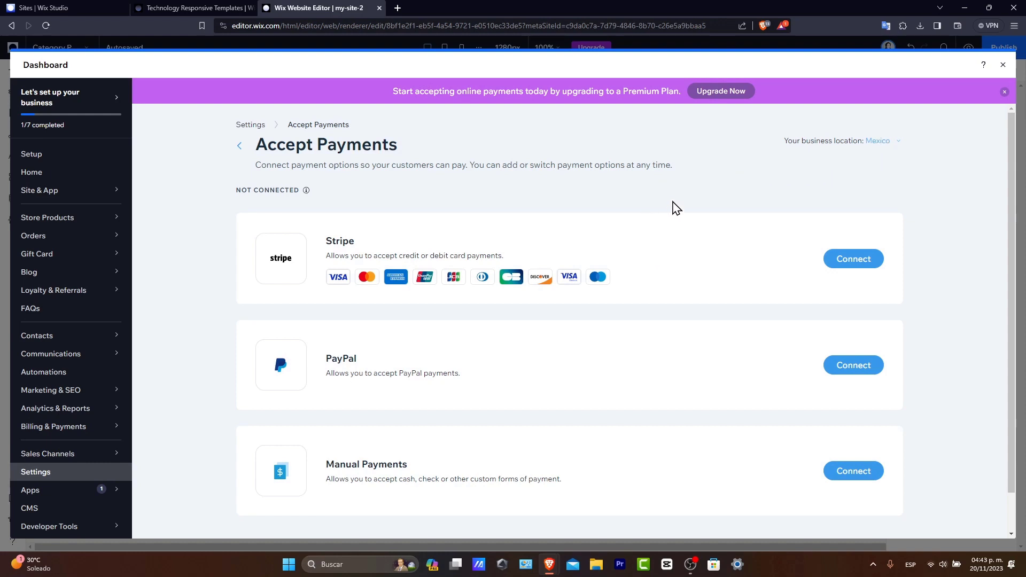
scroll(524, 373, "down", 2)
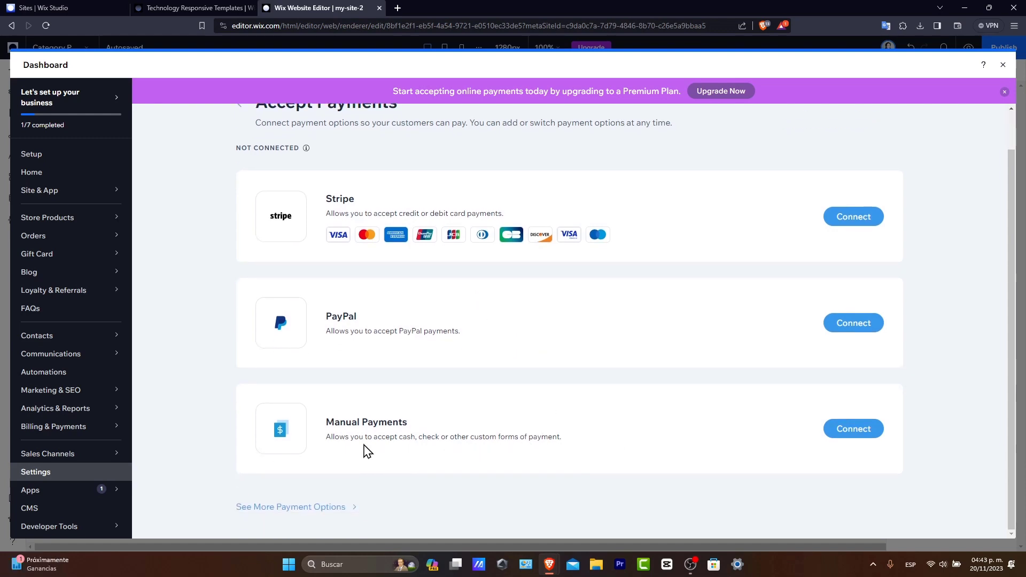
left_click_drag(430, 439, 495, 440)
left_click_drag(356, 422, 435, 428)
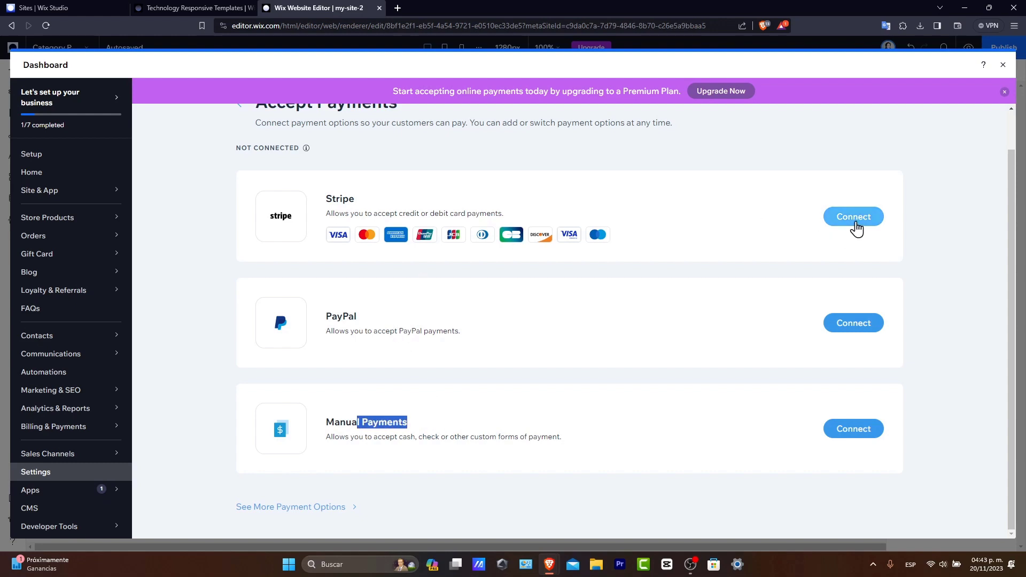
left_click(850, 224)
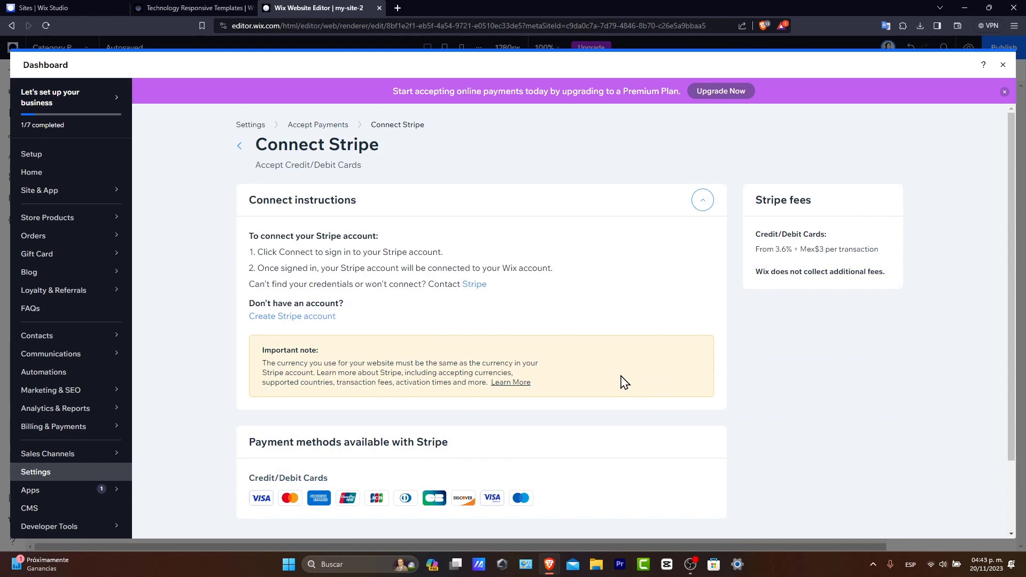
Read through the Stripe connection instructions and fees, then return to Store Products > Products
left_click_drag(282, 200, 361, 204)
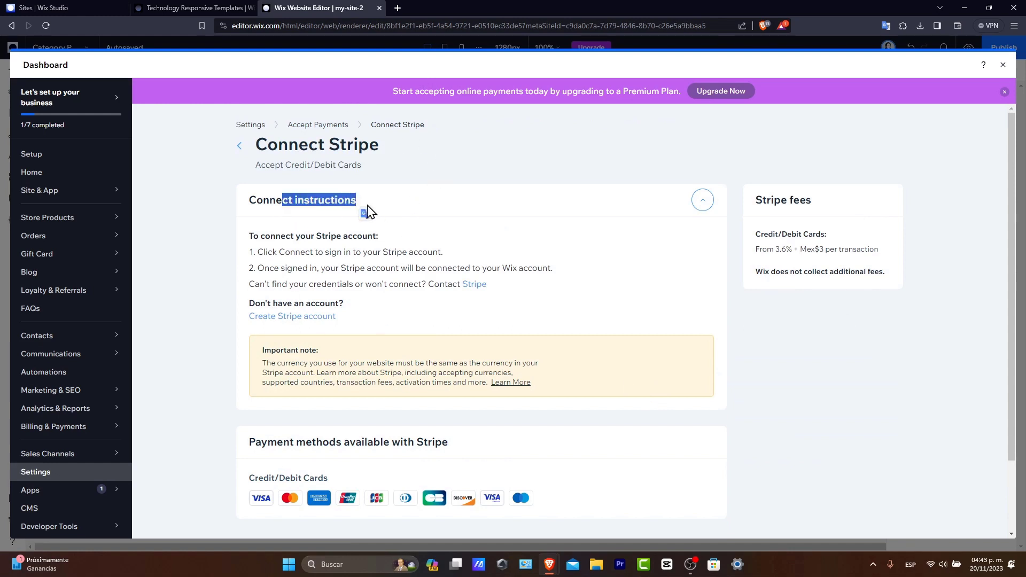
left_click_drag(310, 252, 562, 284)
left_click_drag(316, 283, 469, 292)
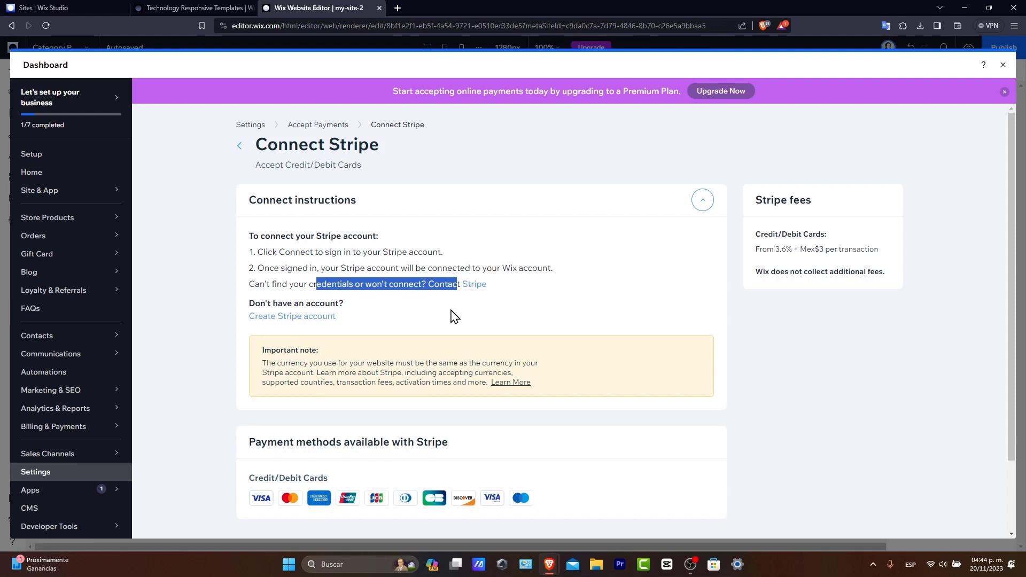
scroll(453, 316, "down", 2)
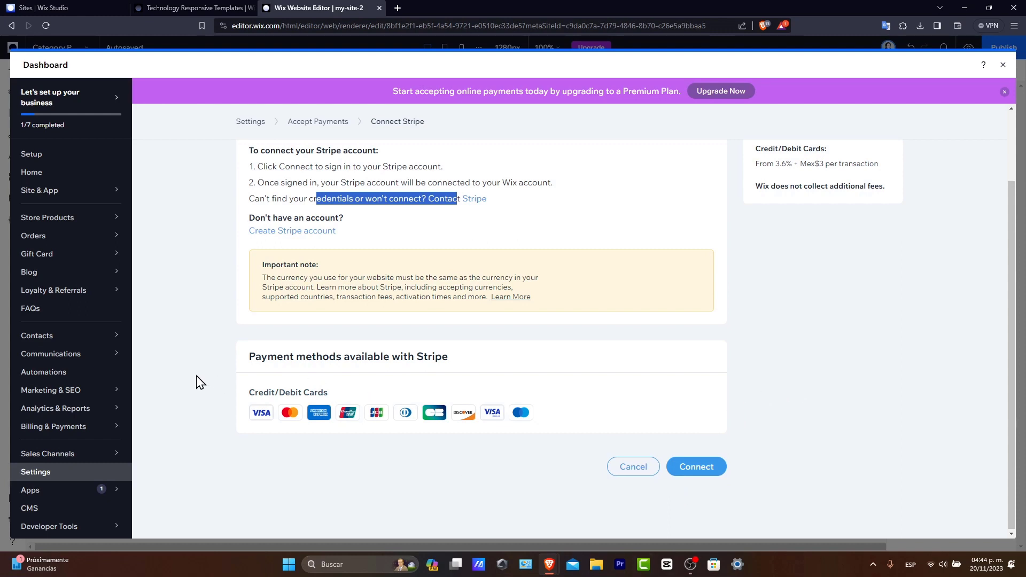
mouse_move(62, 353)
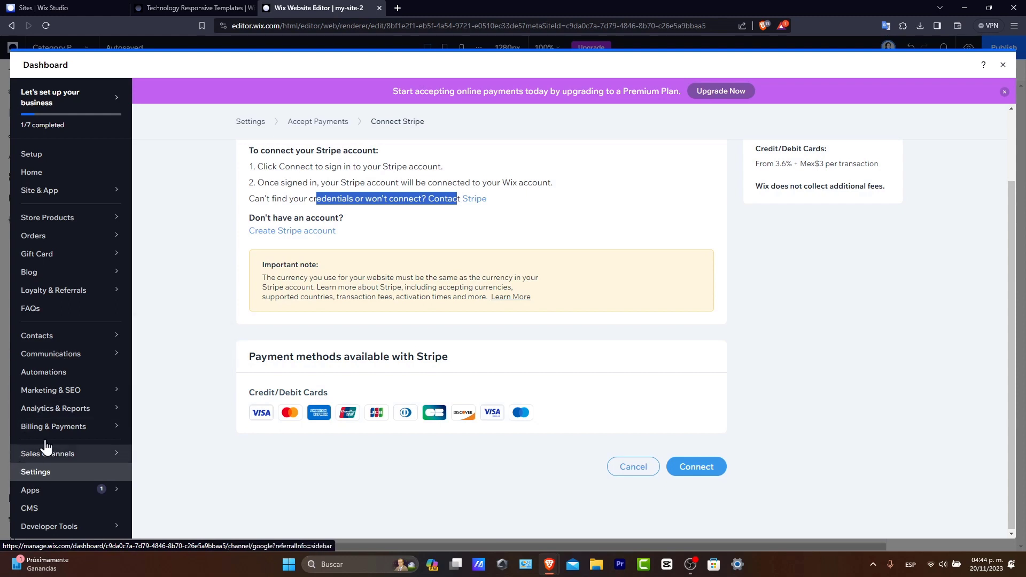
left_click(65, 217)
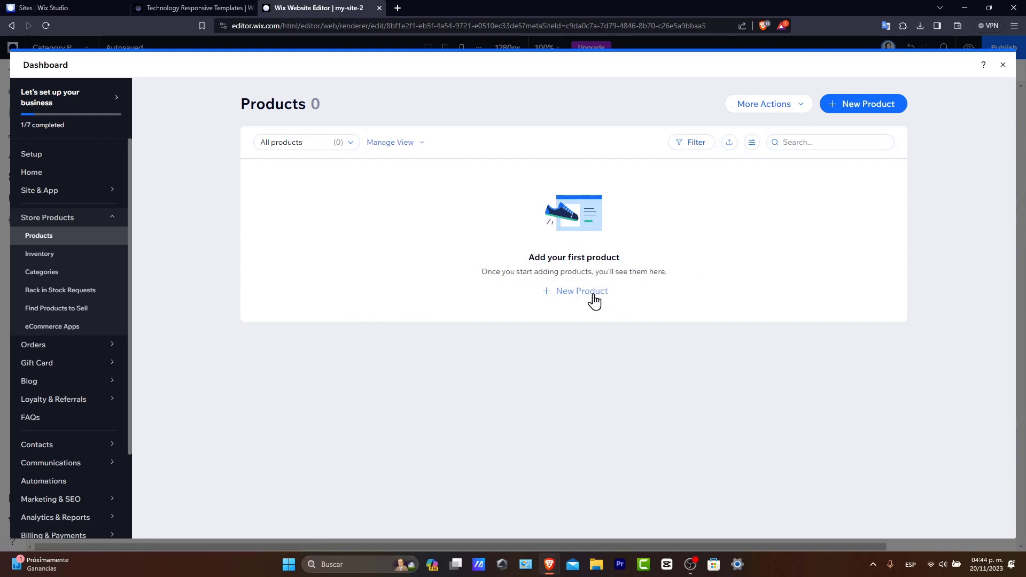
Start another physical product, scroll to Inventory and shipping, and focus the SKU field
left_click(588, 294)
left_click(577, 329)
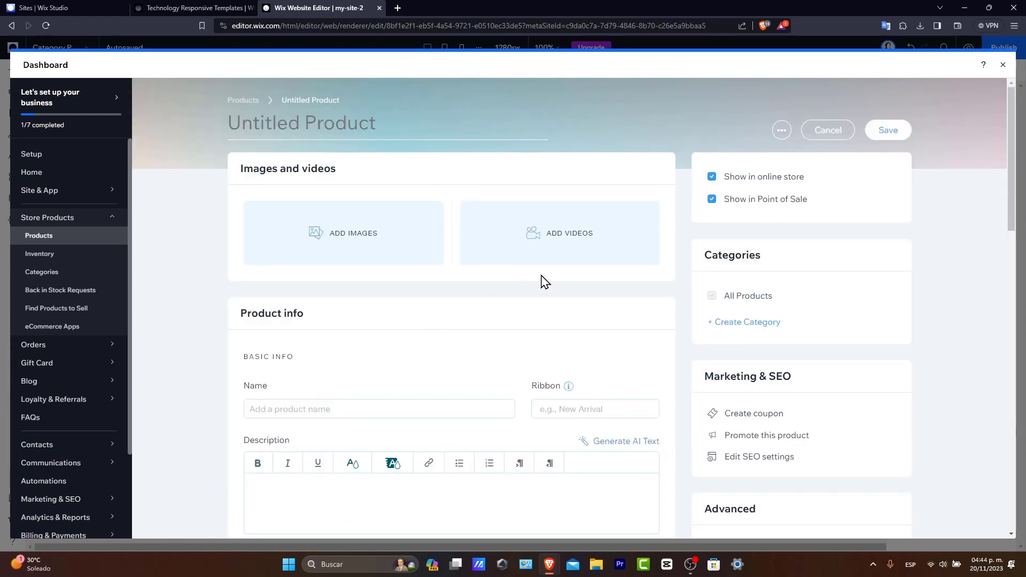
scroll(632, 292, "down", 10)
scroll(634, 294, "down", 4)
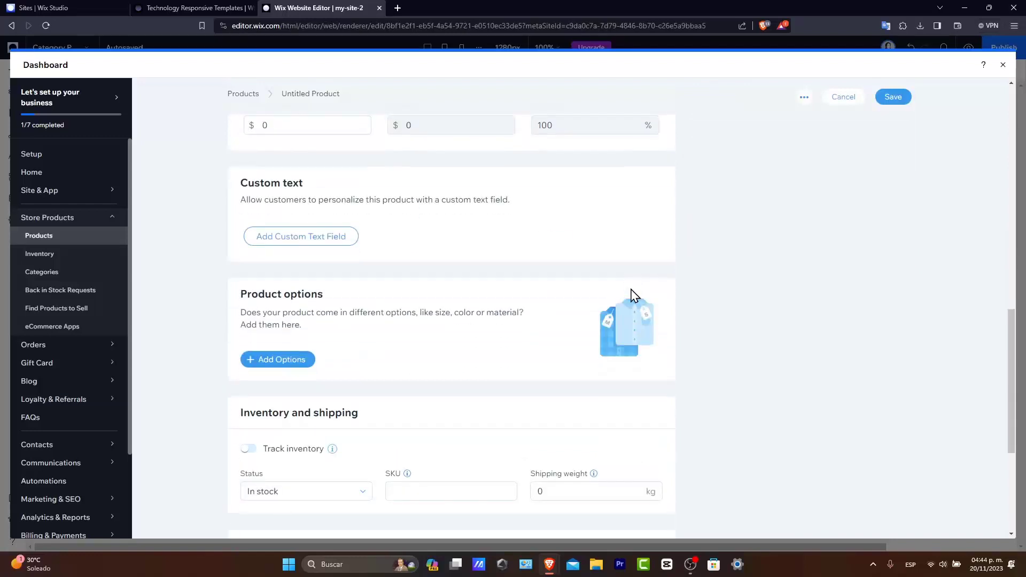
left_click_drag(325, 236, 362, 242)
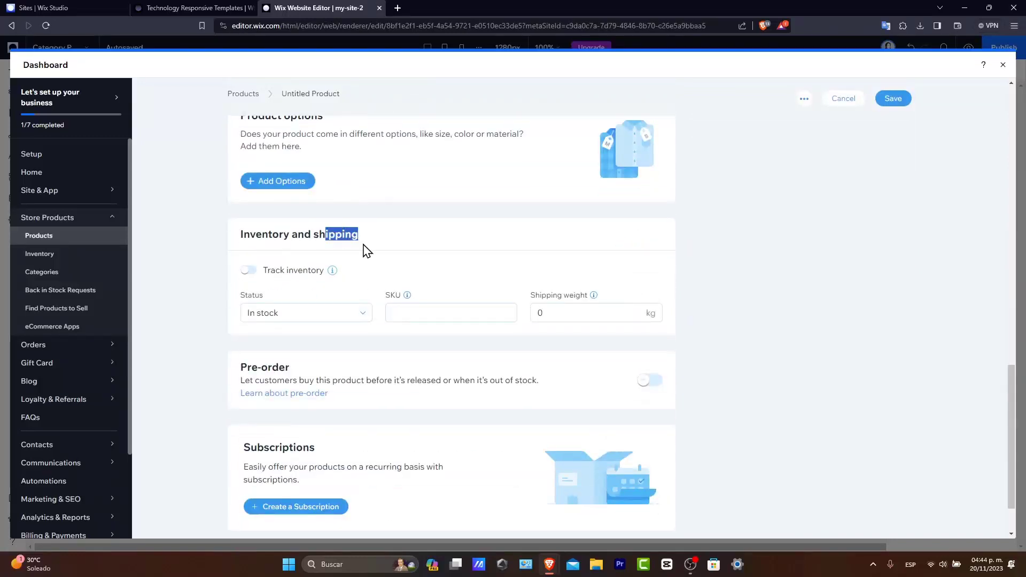
left_click(451, 313)
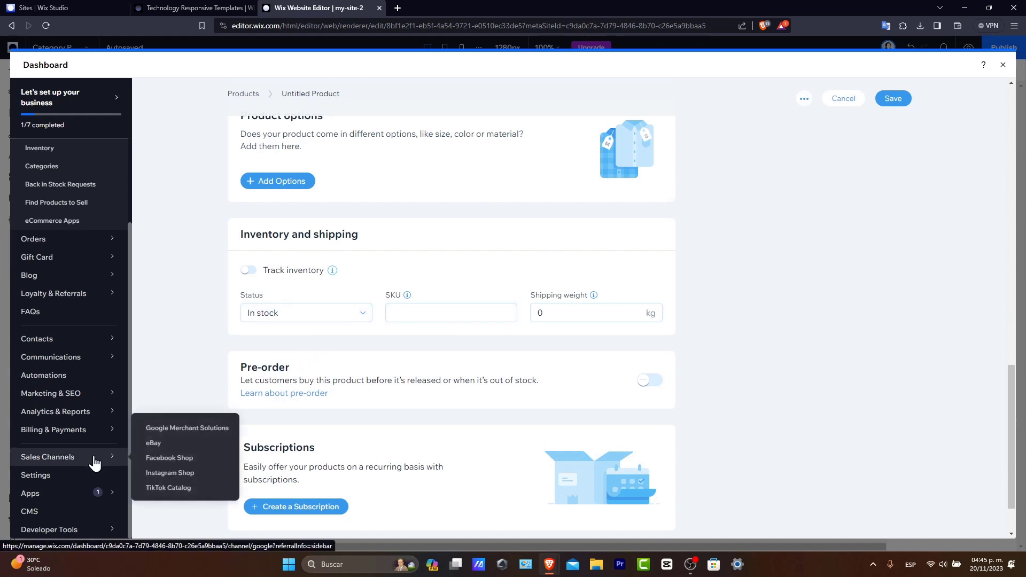
Search the App Market for 'shipping' and open the Envia Shipping Solution app
mouse_move(67, 494)
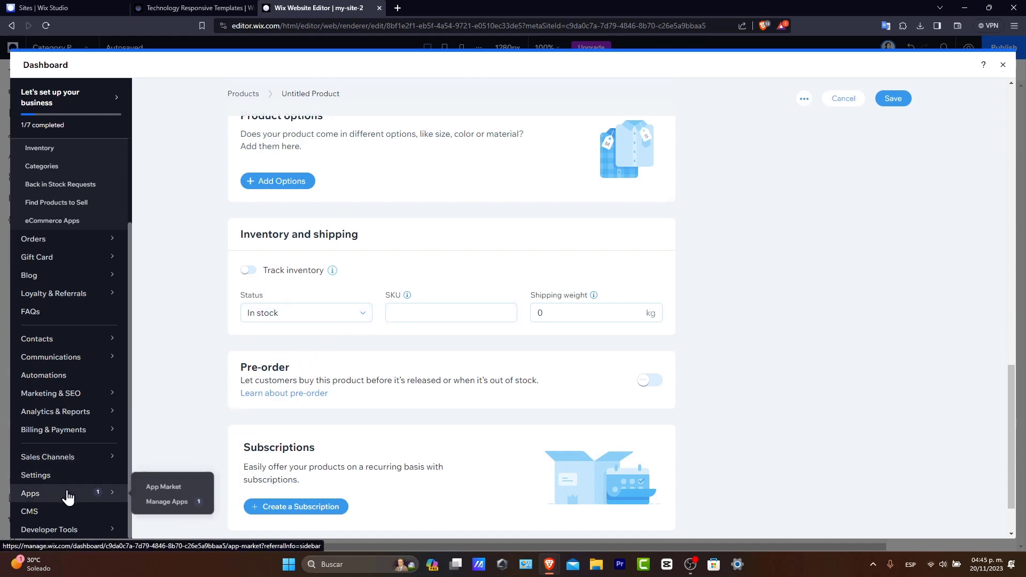
left_click(155, 487)
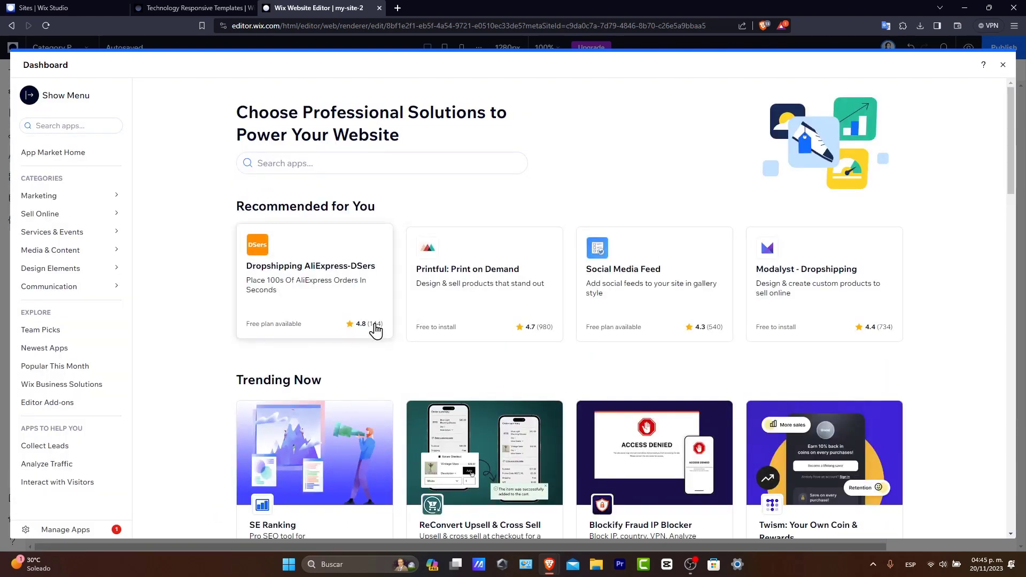
left_click(394, 170)
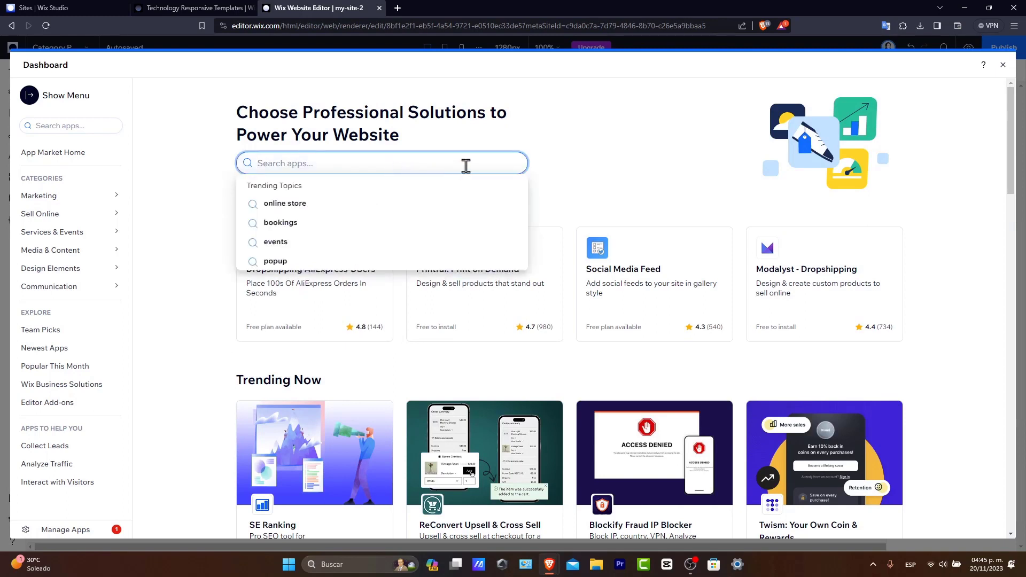
type("shipping")
key("Return")
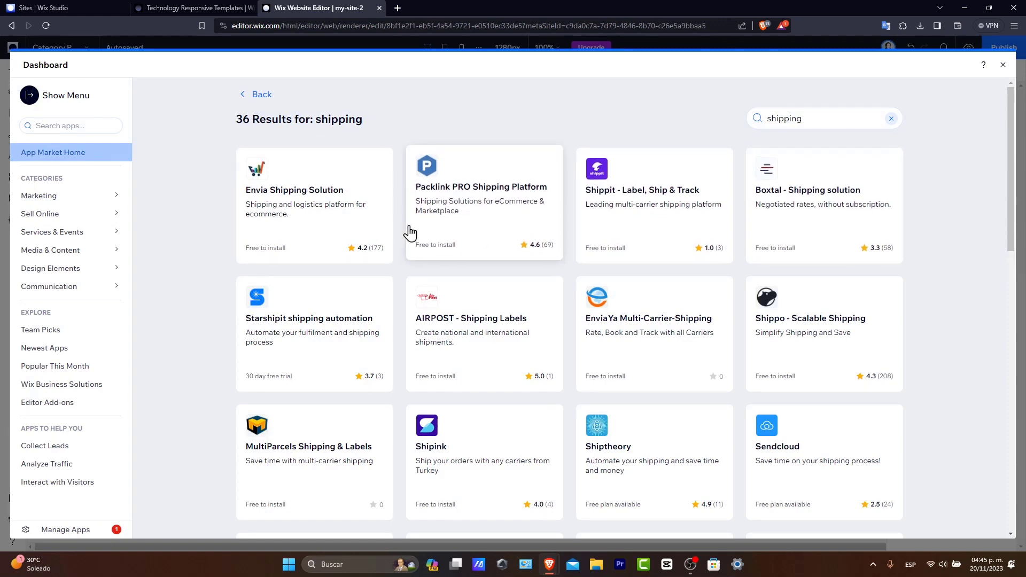
left_click(360, 227)
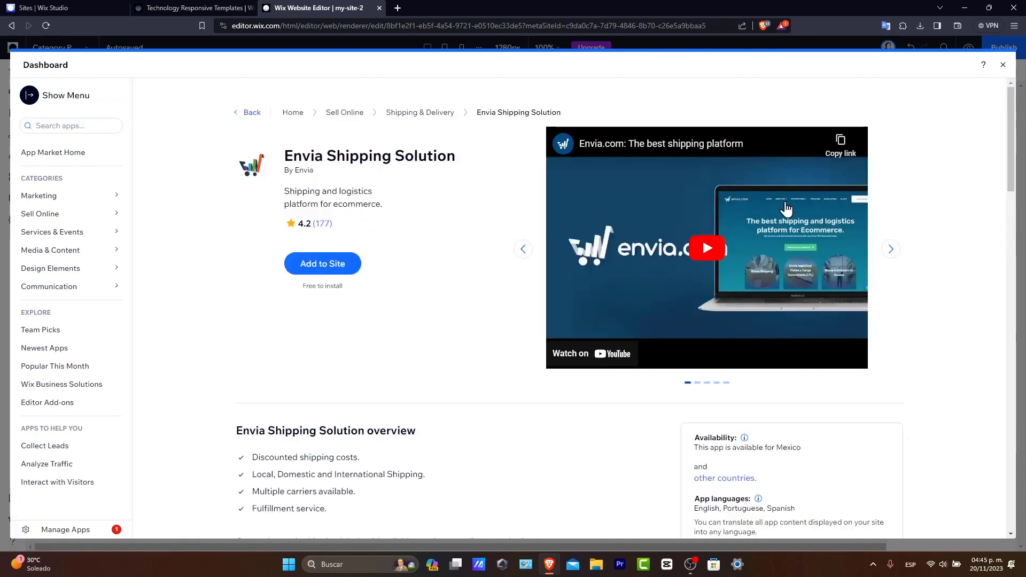
Read Envia's overview bullets on multiple carriers and fulfillment service, then close the dashboard
scroll(561, 355, "down", 3)
left_click_drag(290, 279, 448, 310)
left_click(306, 314)
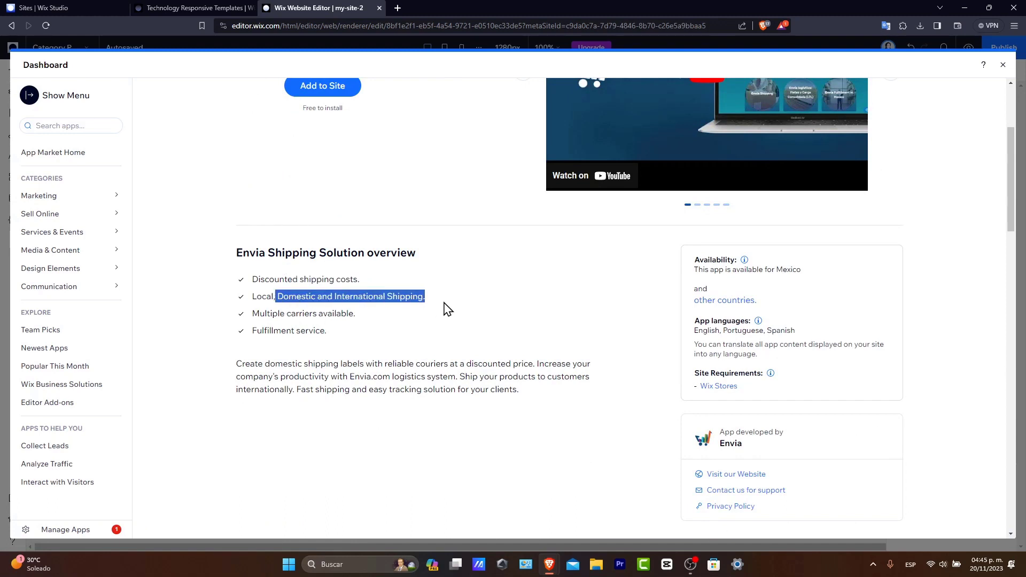
left_click_drag(272, 314, 368, 320)
left_click_drag(264, 331, 354, 336)
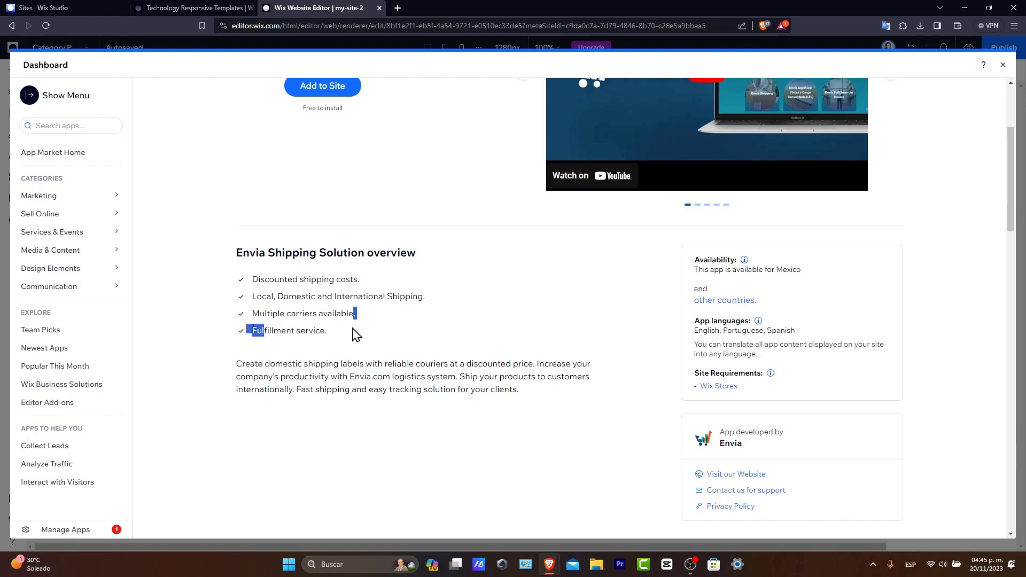
scroll(451, 372, "down", 6)
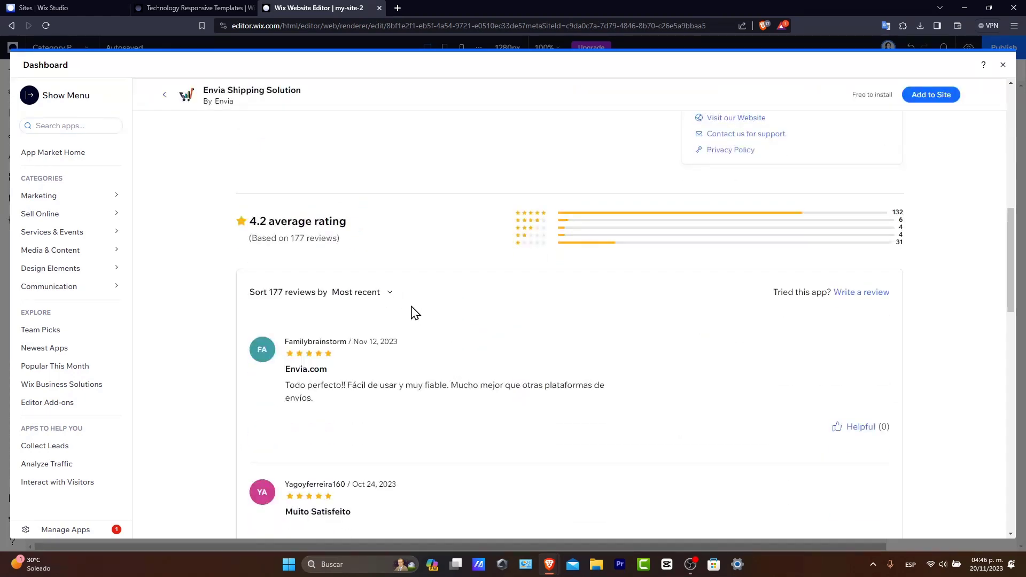
scroll(481, 328, "up", 8)
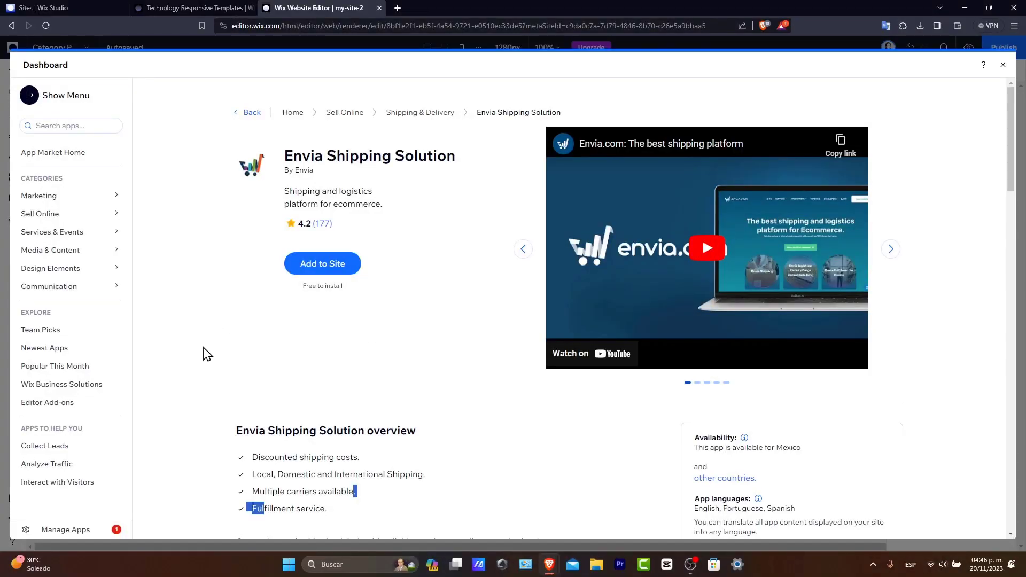
left_click(1003, 65)
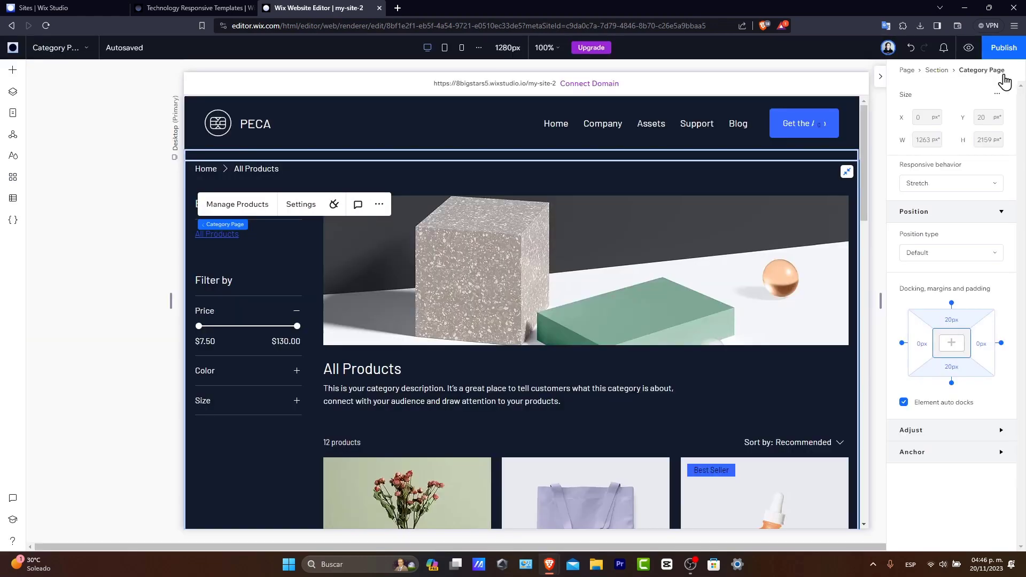
Use the Wix Studio site menu to reach the dashboard's Marketing & SEO Marketing Home page
left_click(13, 47)
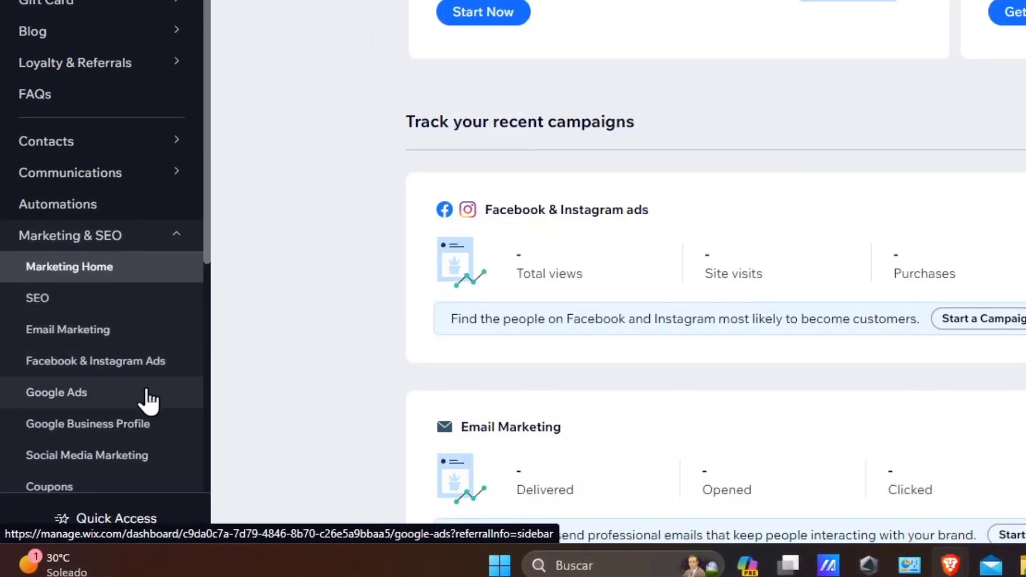
Open the Get found on Google SEO checklist, go back to the SEO overview, then return to dashboard Home
scroll(155, 447, "down", 5)
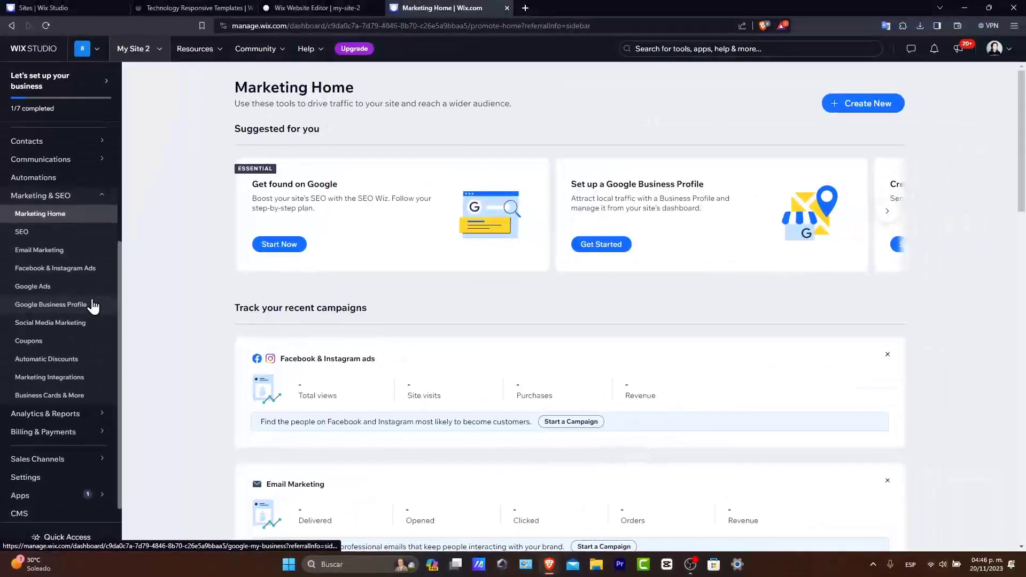
left_click(295, 249)
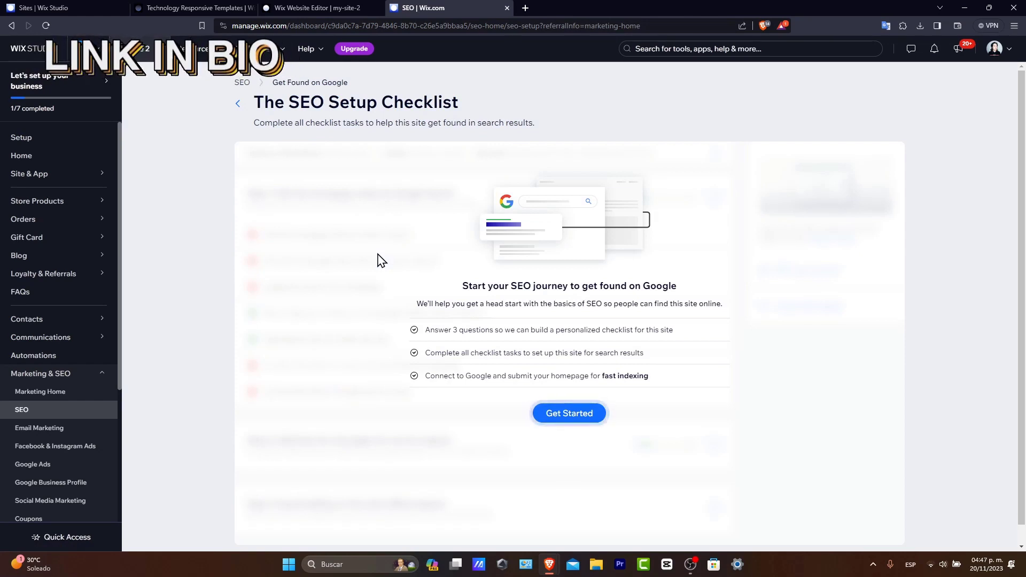
left_click(237, 104)
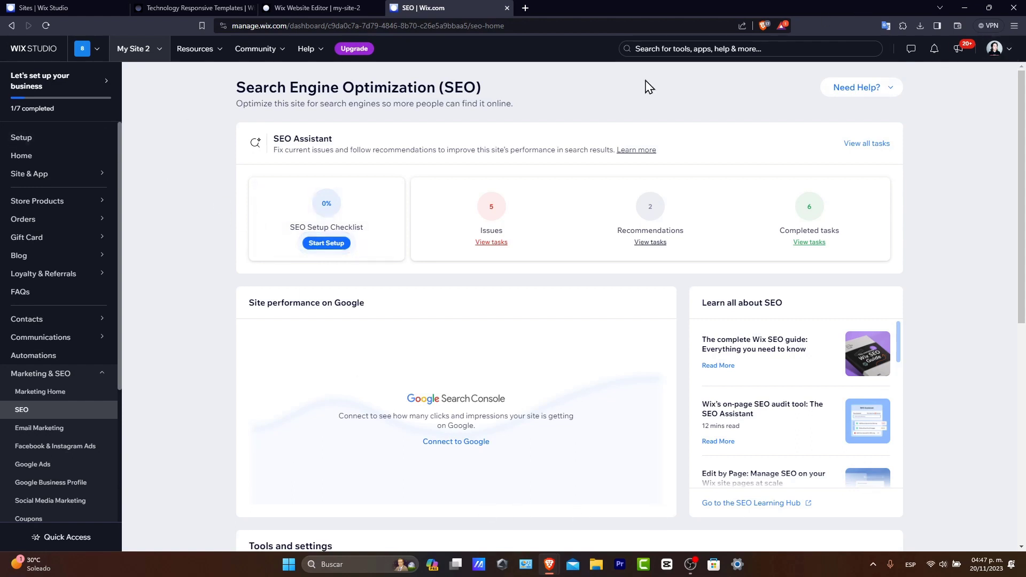
left_click(28, 159)
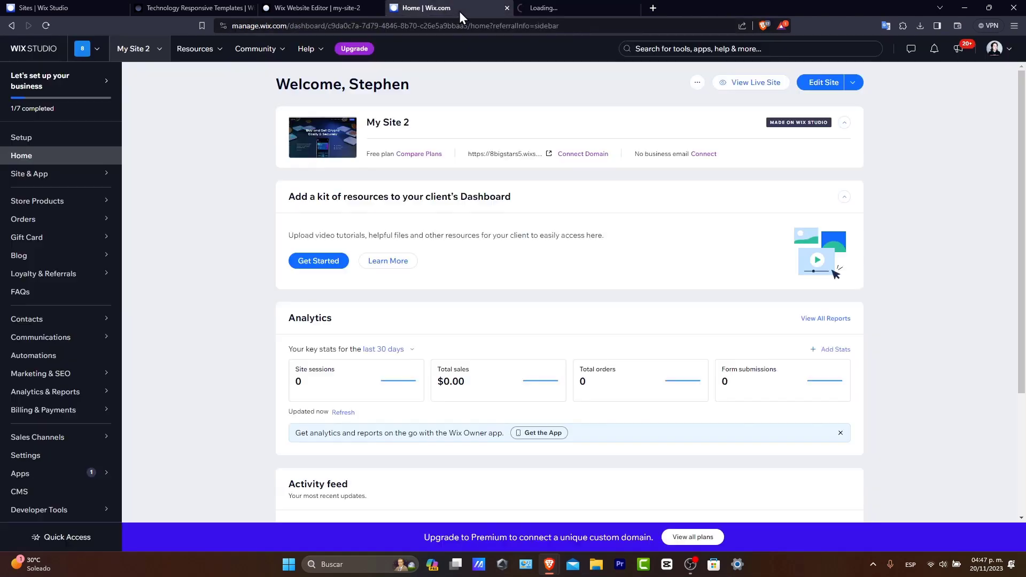
Switch back to the Wix Website Editor tab showing the PECA Buy and Sell Crypto homepage
left_click(823, 82)
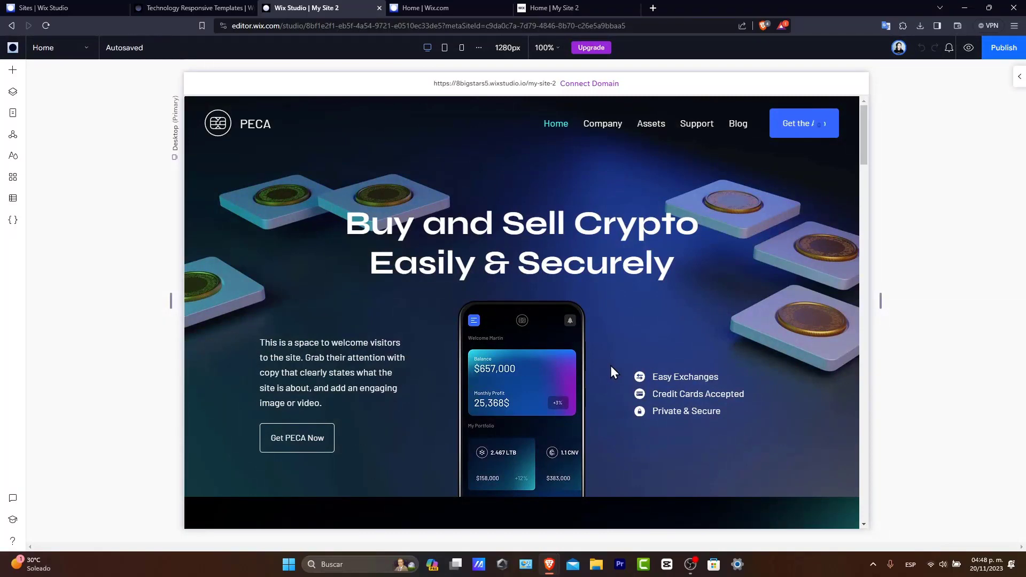
Scroll the homepage down through Key Features and Get Started in Three Steps, then back up
scroll(662, 394, "down", 10)
scroll(671, 396, "down", 7)
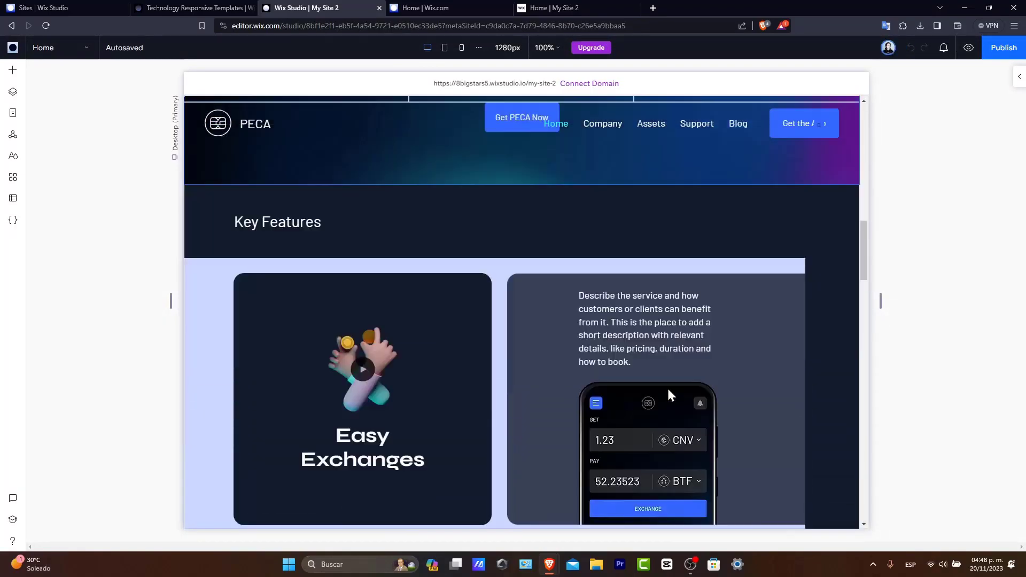
scroll(668, 389, "down", 10)
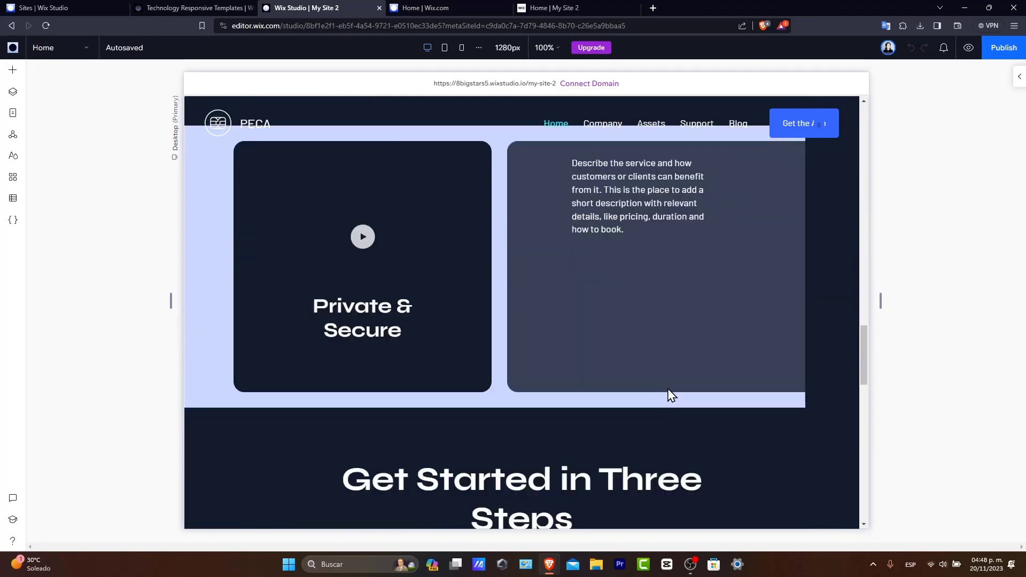
scroll(669, 390, "down", 10)
scroll(669, 390, "up", 15)
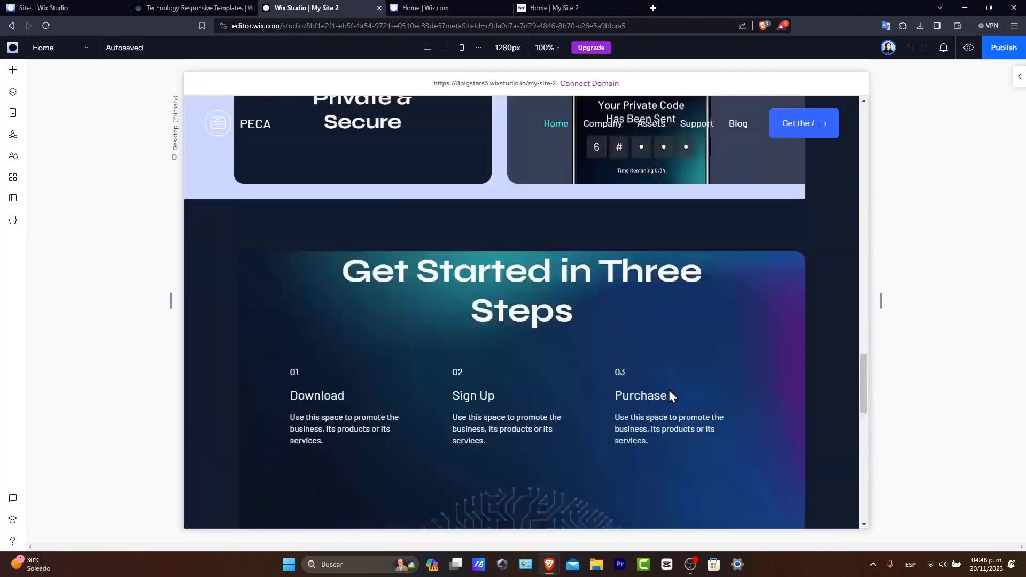
scroll(669, 390, "up", 10)
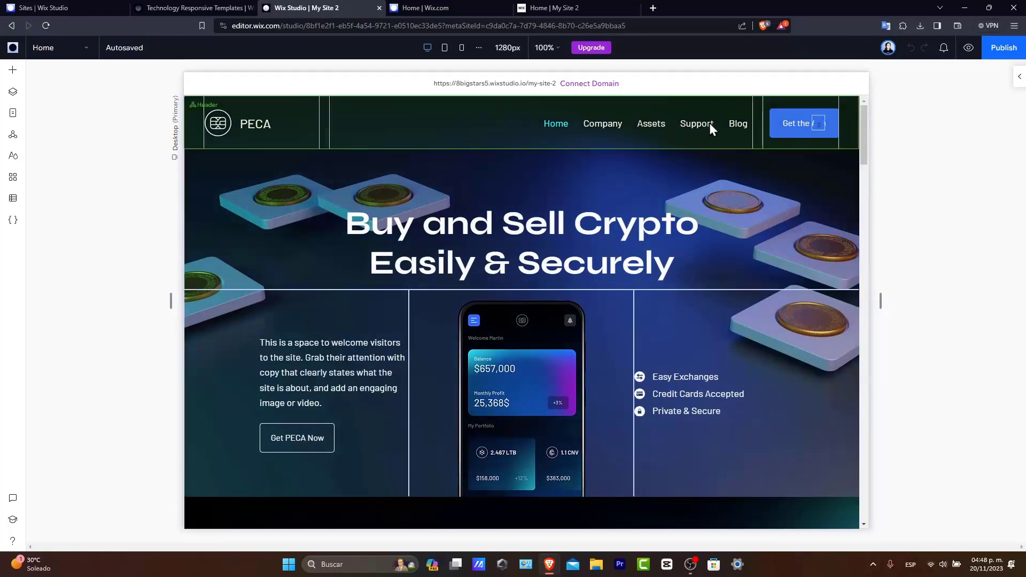
Scroll the live PECA site down to Key Features, then return to the Home | Wix.com dashboard tab
left_click(561, 8)
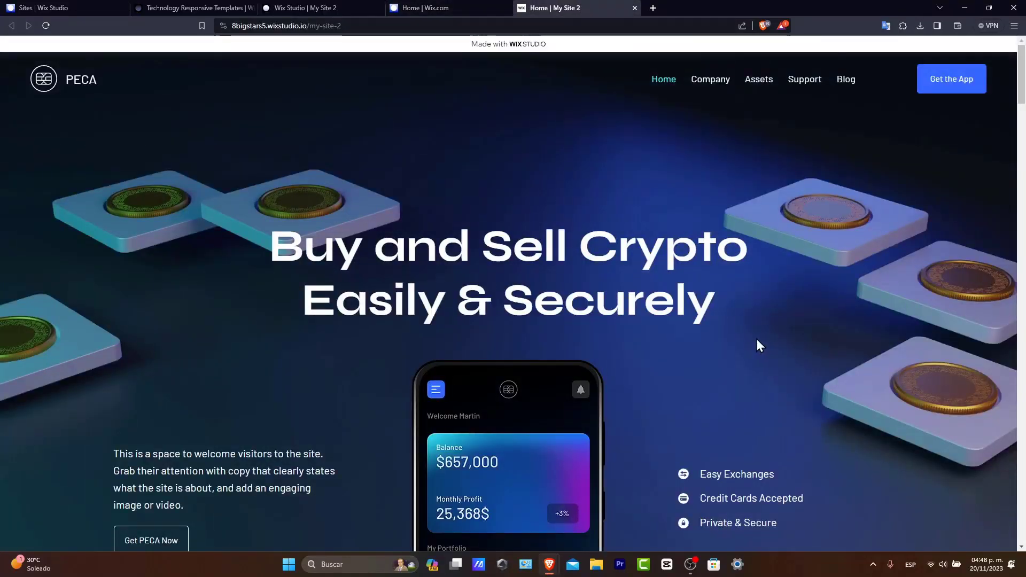
scroll(758, 343, "down", 10)
scroll(795, 378, "down", 7)
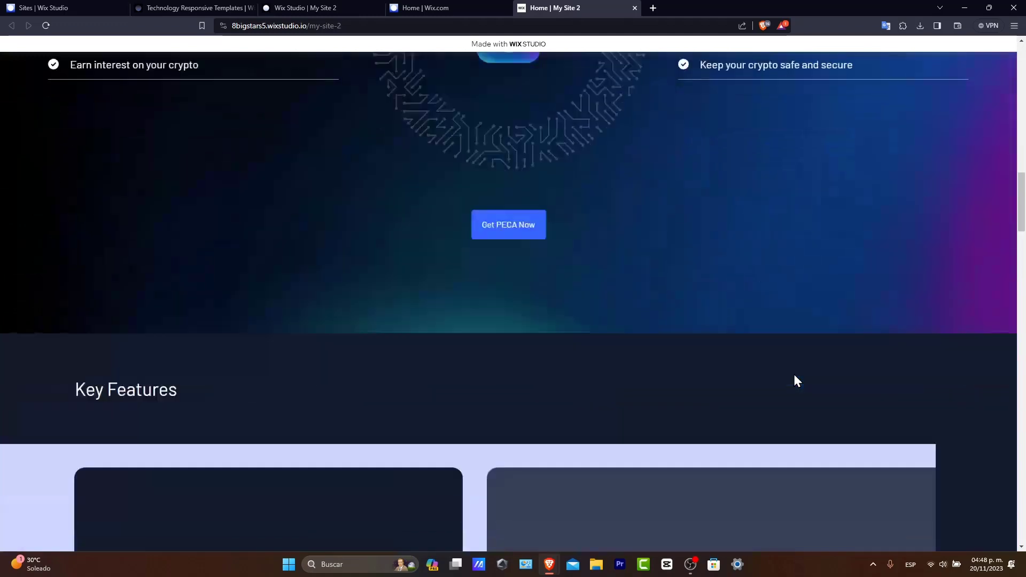
left_click(425, 8)
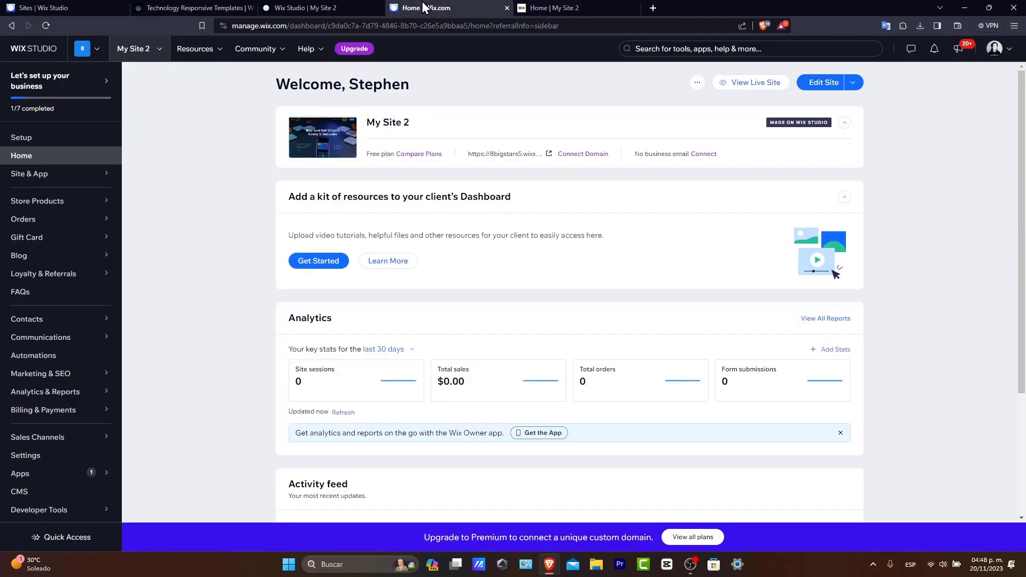